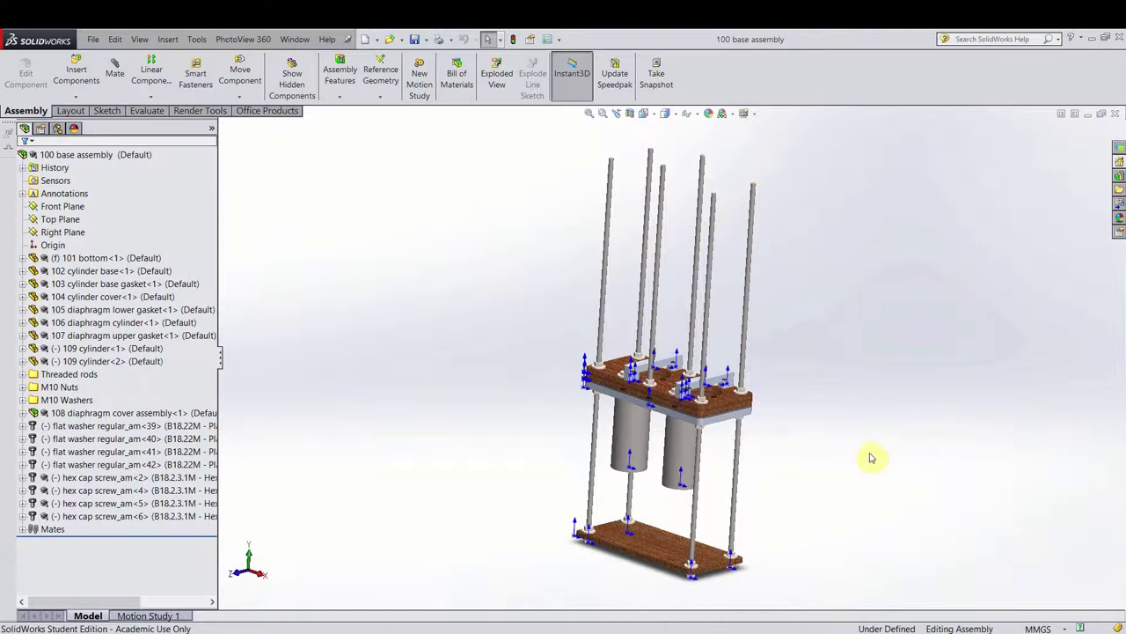
pyautogui.scroll(2, 800, 460)
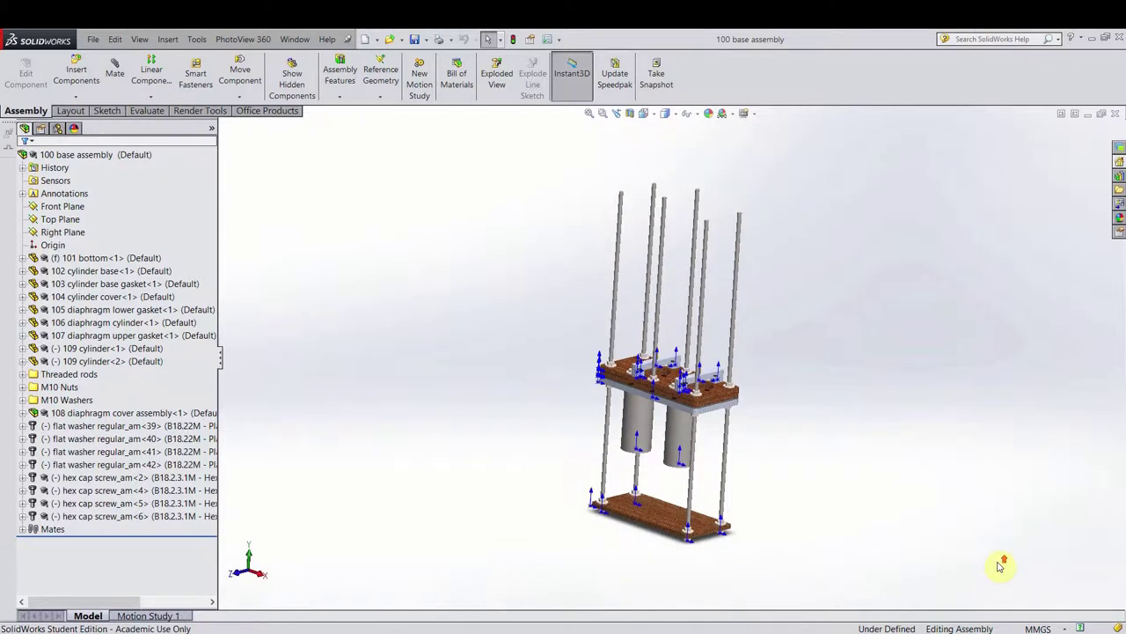
pyautogui.scroll(-2, 762, 425)
pyautogui.scroll(1, 723, 396)
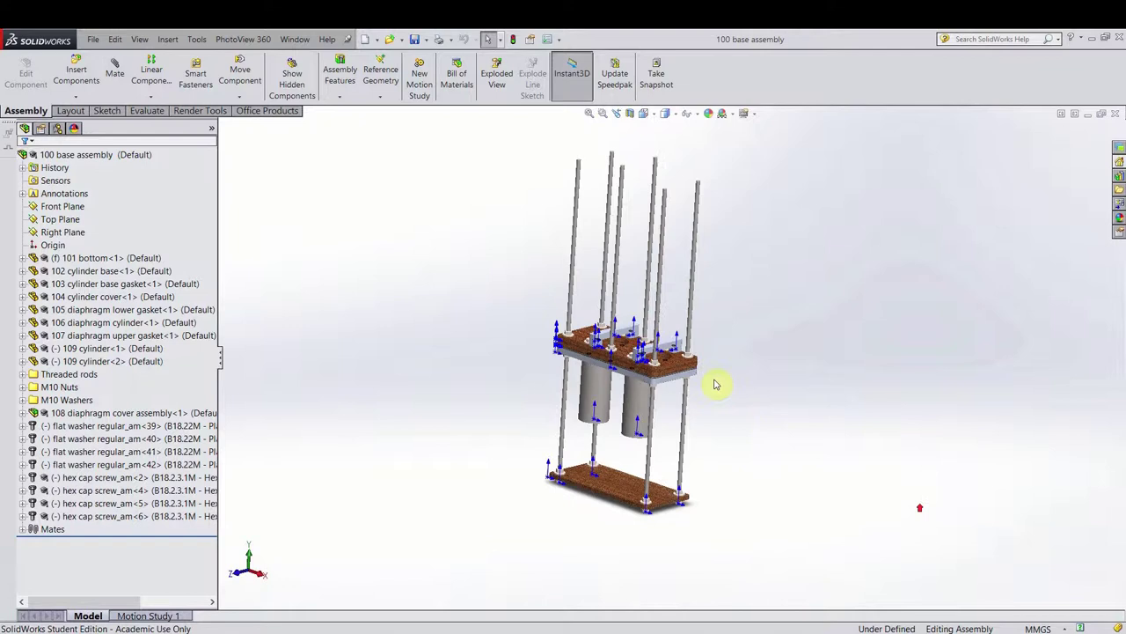
pyautogui.scroll(-1, 802, 396)
pyautogui.scroll(1, 675, 339)
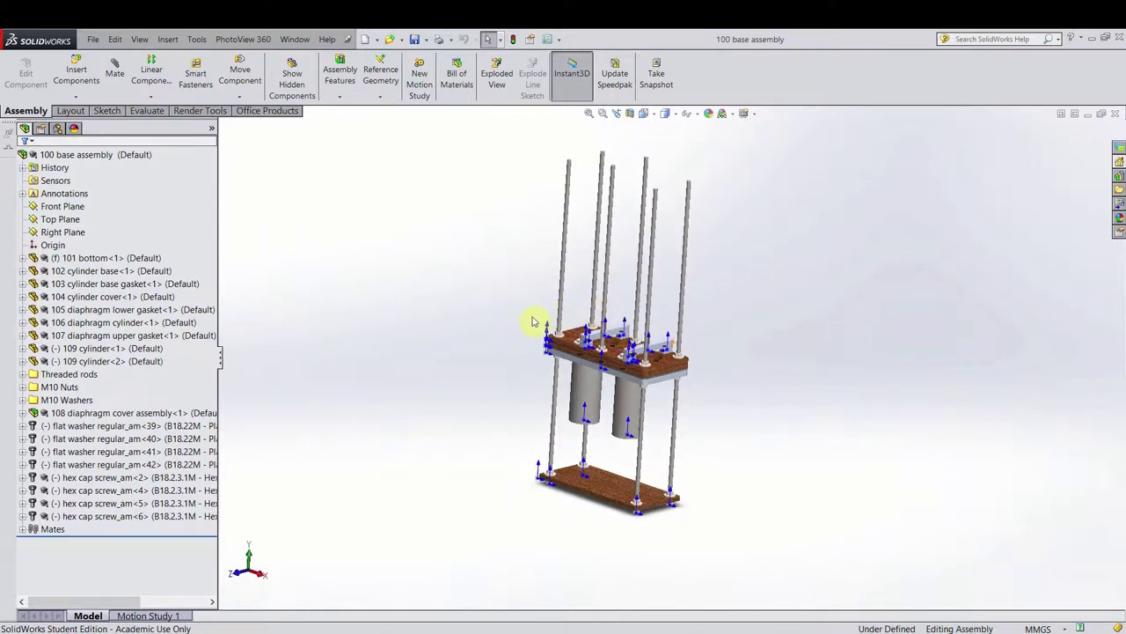
pyautogui.scroll(-1, 530, 322)
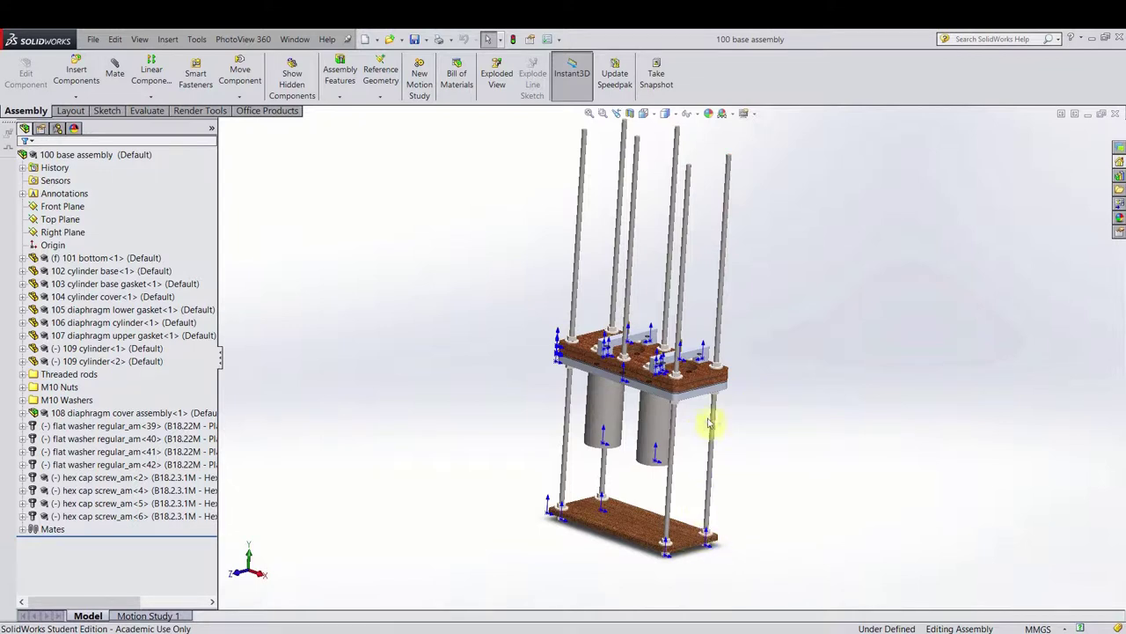
# - Examine the 100 base assembly's overall structure and its upper plate stack with the bridges, threaded rods and hanging cylinders
pyautogui.moveTo(920, 495); pyautogui.dragTo(748, 395, button='middle')
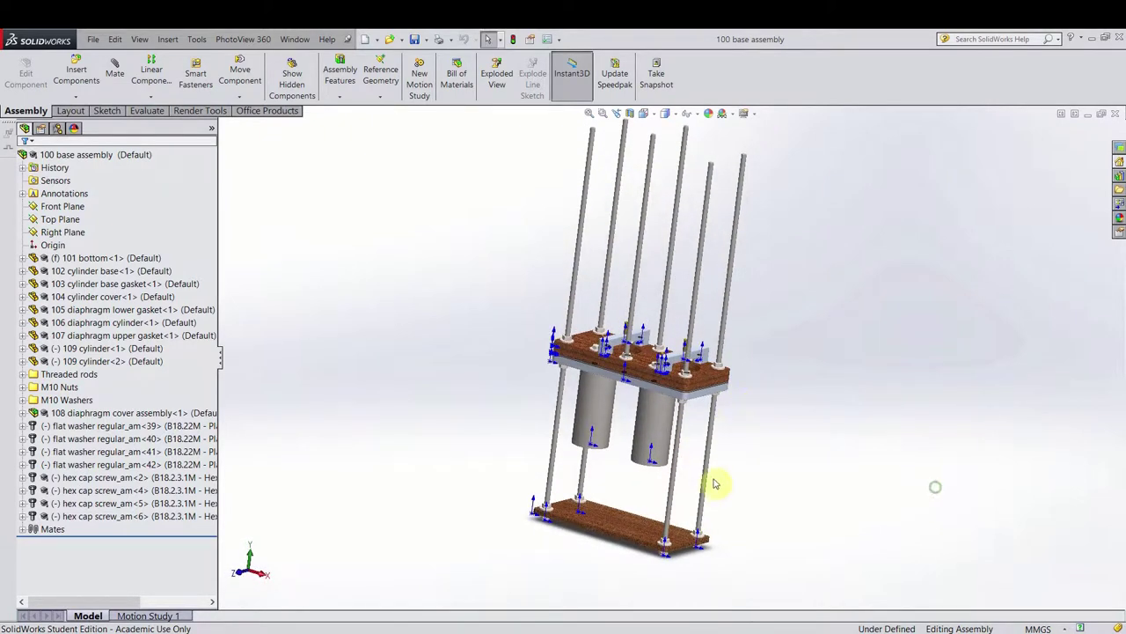
pyautogui.scroll(-4, 716, 414)
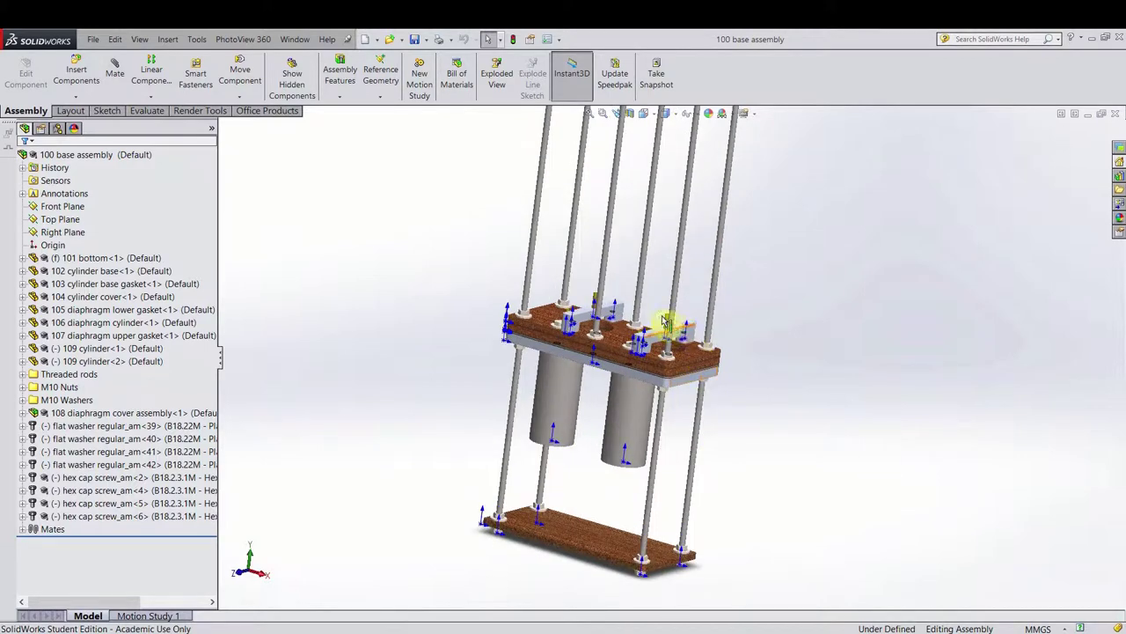
pyautogui.scroll(-3, 679, 389)
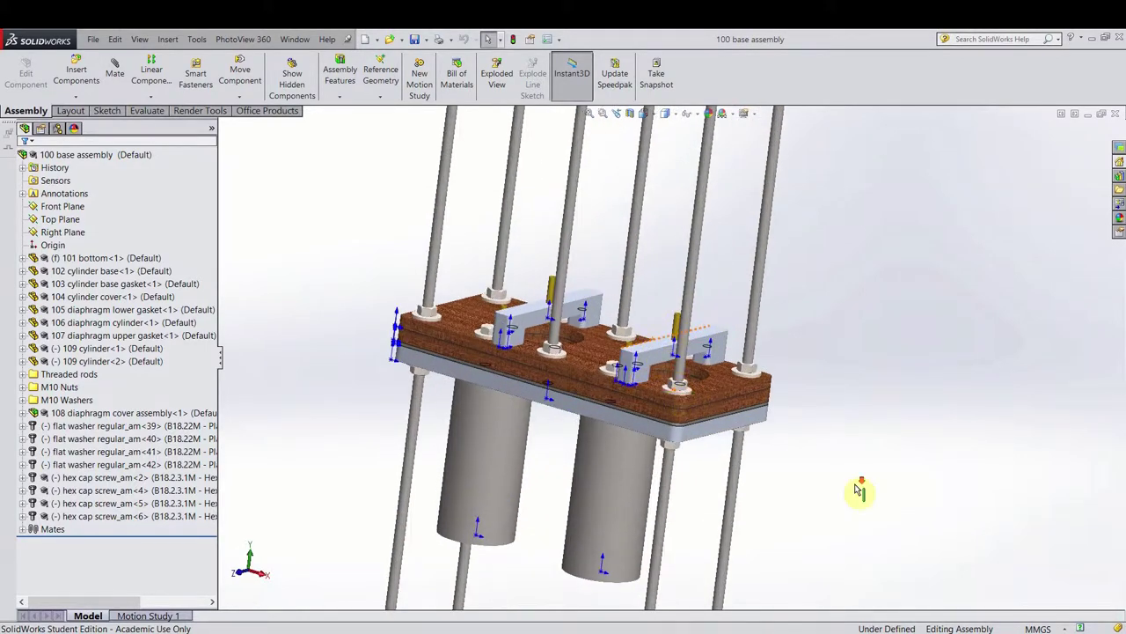
pyautogui.scroll(2, 665, 400)
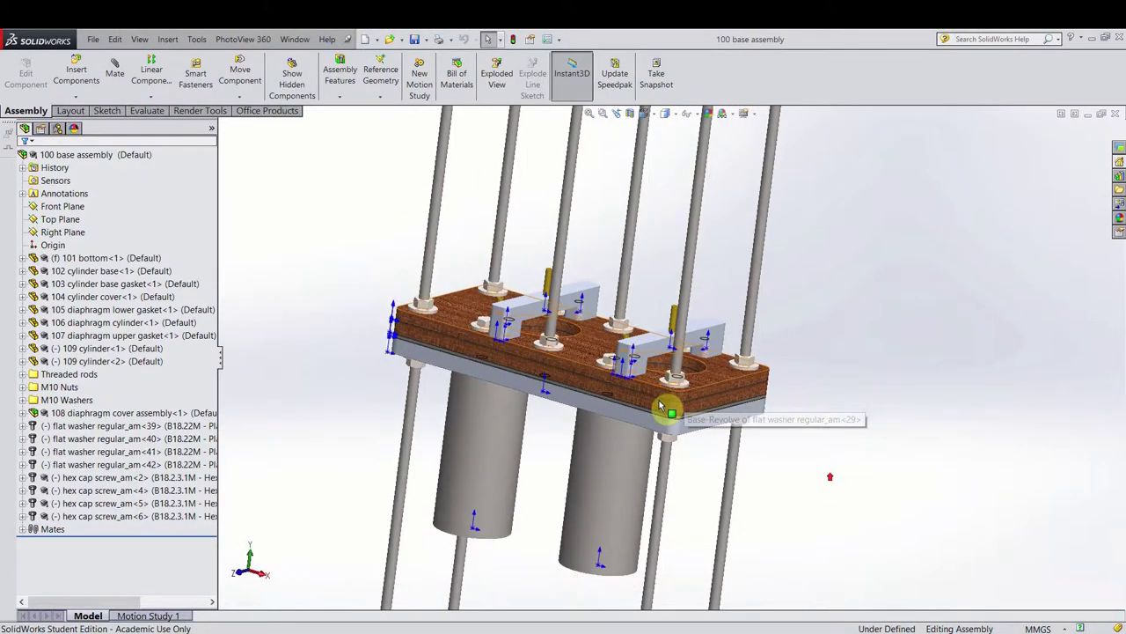
pyautogui.scroll(5, 664, 409)
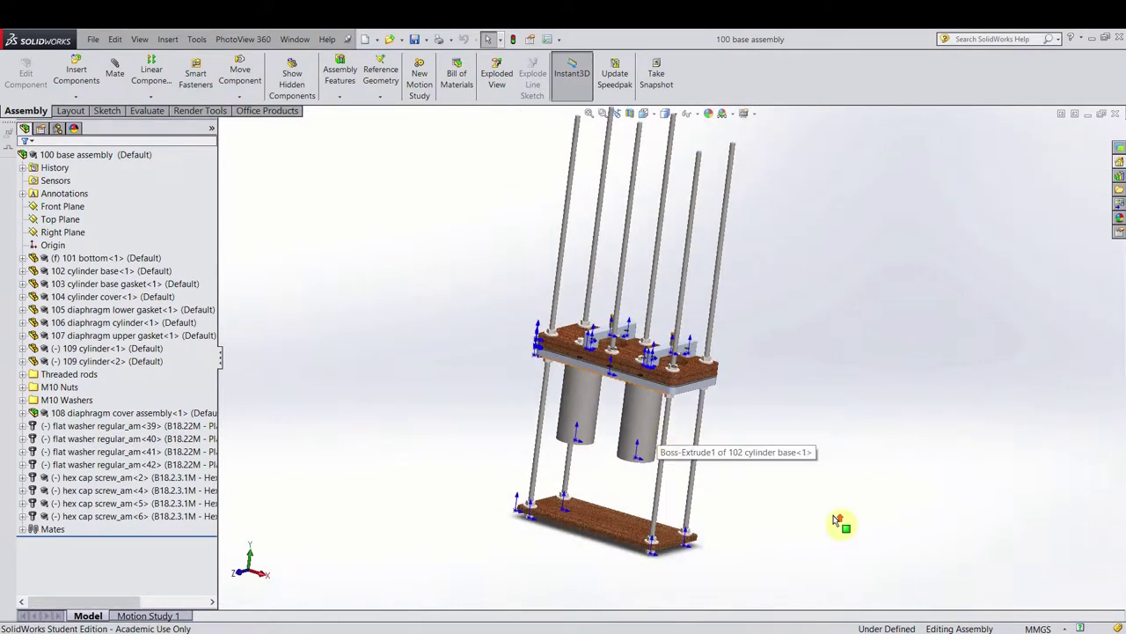
pyautogui.scroll(-1, 673, 342)
pyautogui.scroll(1, 663, 298)
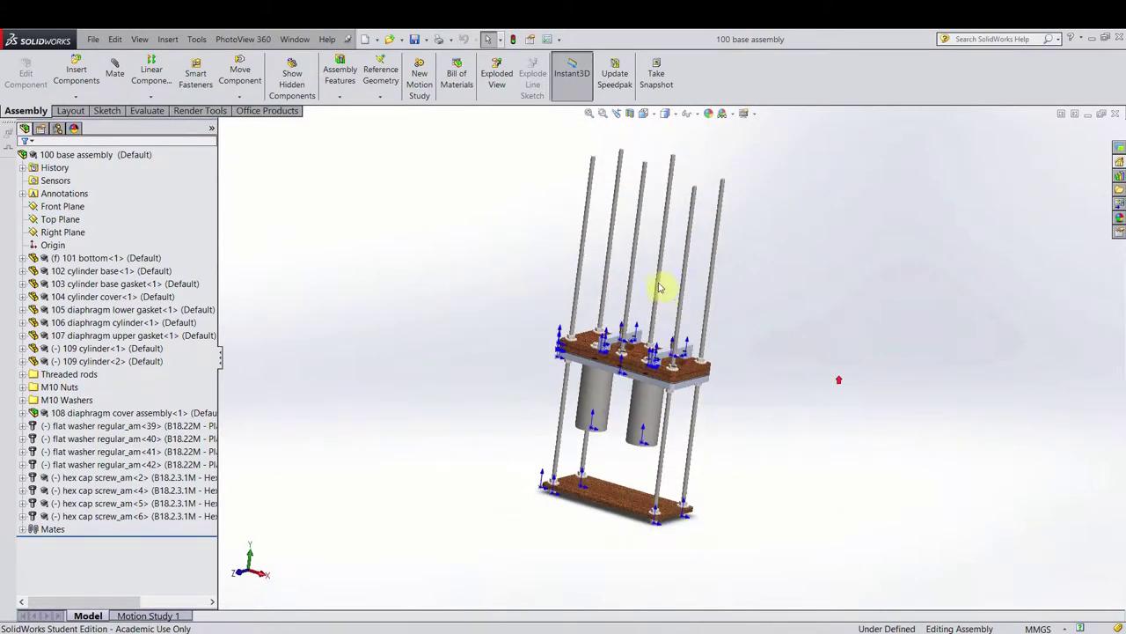
pyautogui.scroll(-2, 654, 275)
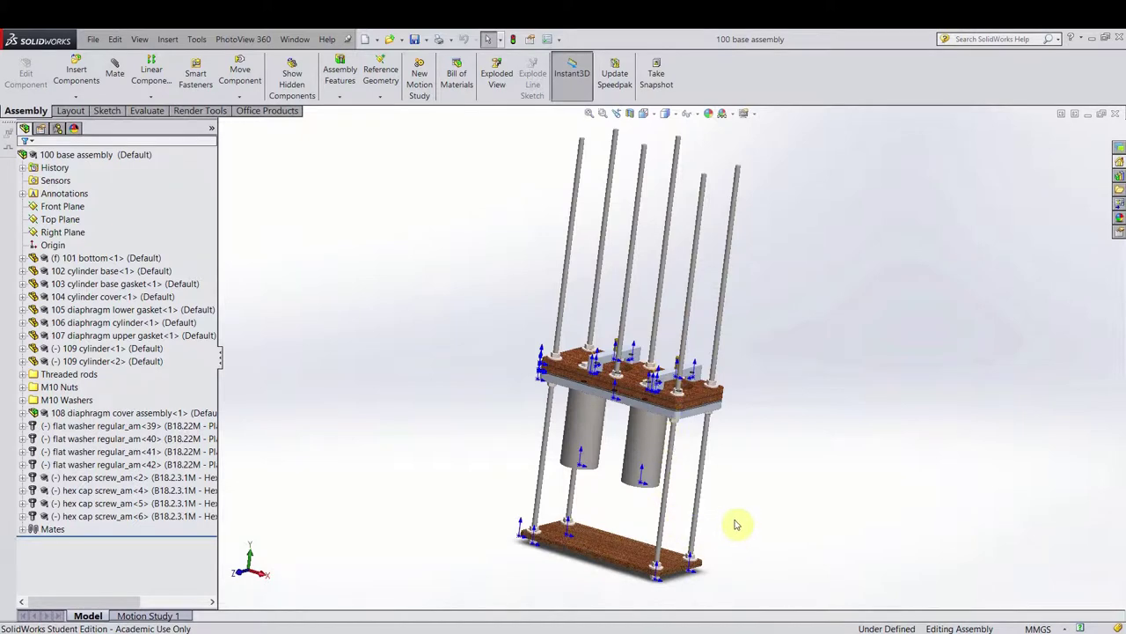
pyautogui.moveTo(730, 512)
pyautogui.mouseDown(button='middle')
pyautogui.moveTo(701, 495)
pyautogui.moveTo(596, 496)
pyautogui.moveTo(659, 496)
pyautogui.moveTo(739, 472)
pyautogui.moveTo(749, 512)
pyautogui.mouseUp(button='middle')
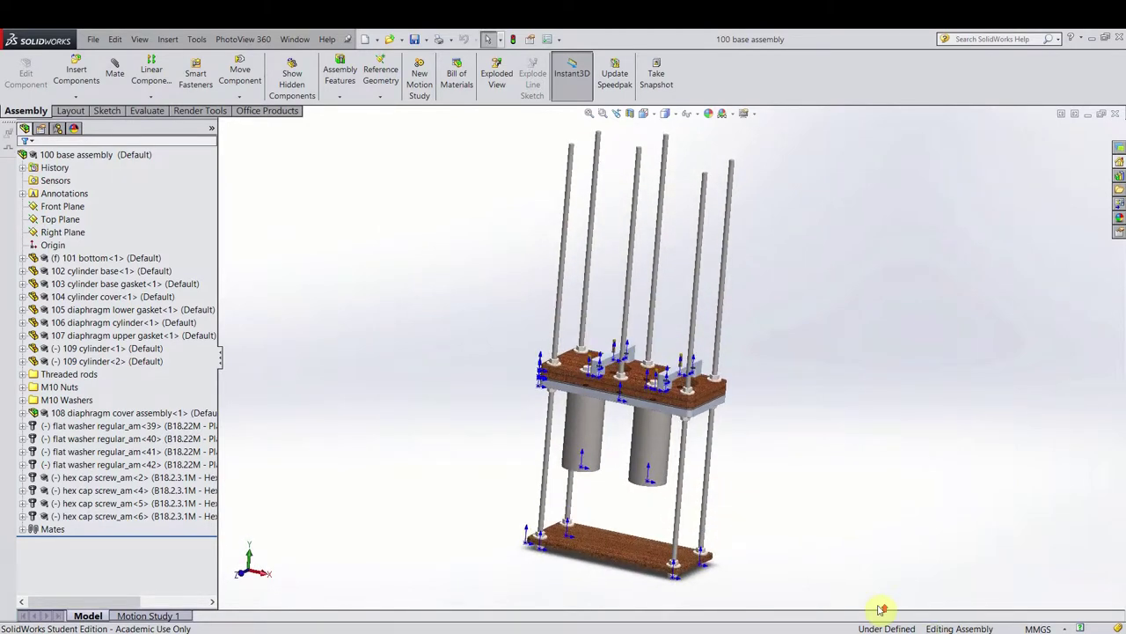
pyautogui.scroll(1, 706, 496)
pyautogui.scroll(-3, 850, 569)
pyautogui.scroll(-2, 603, 281)
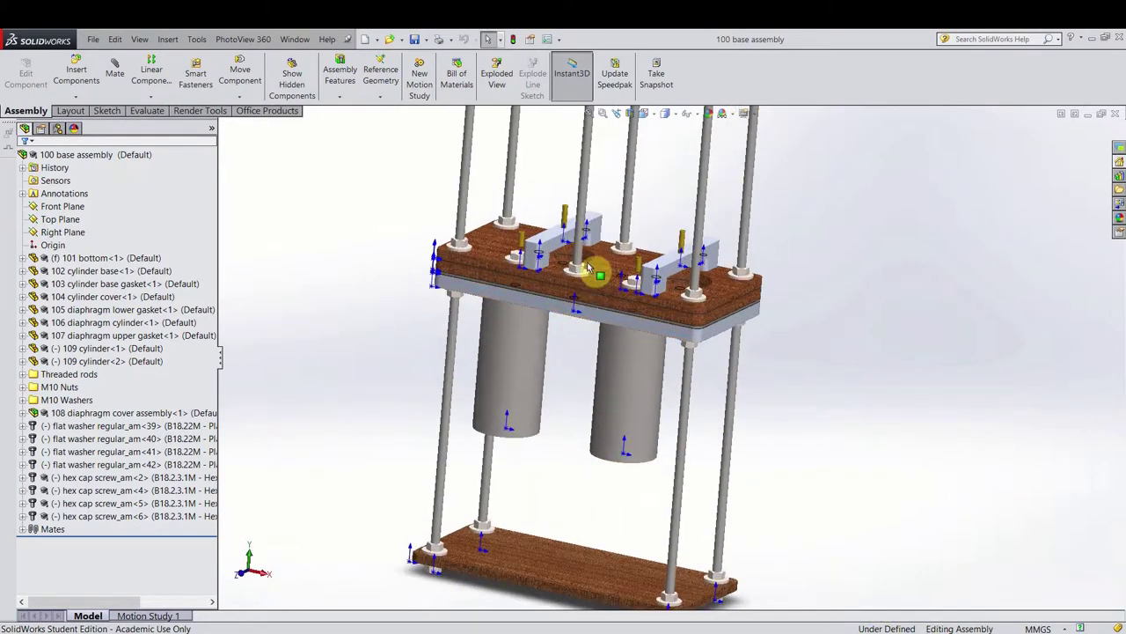
pyautogui.scroll(-2, 634, 304)
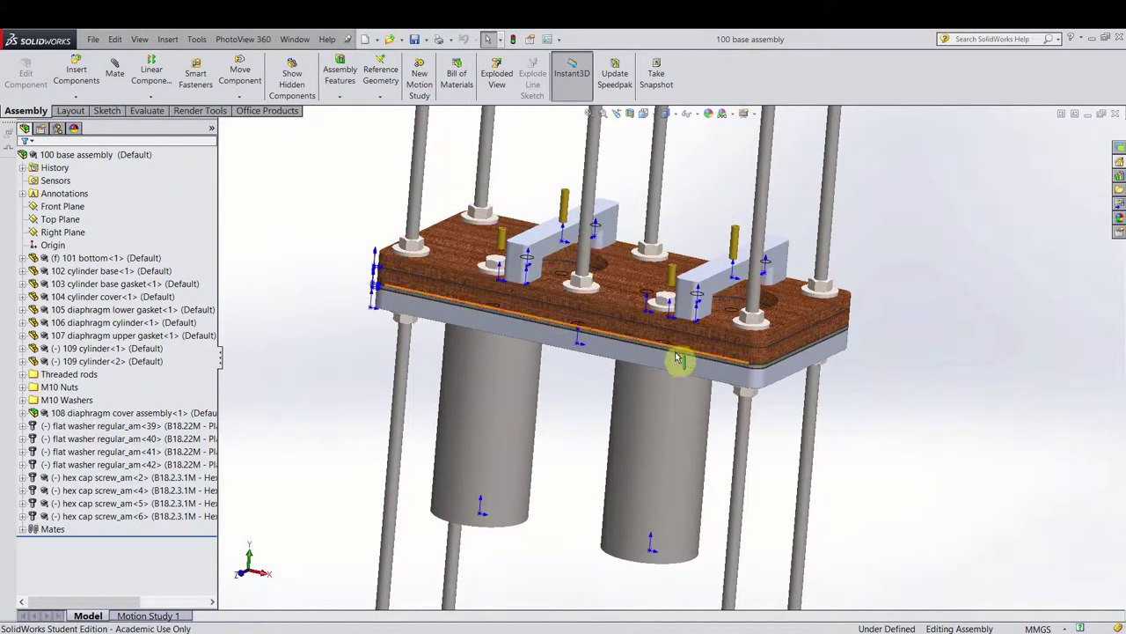
pyautogui.scroll(5, 893, 524)
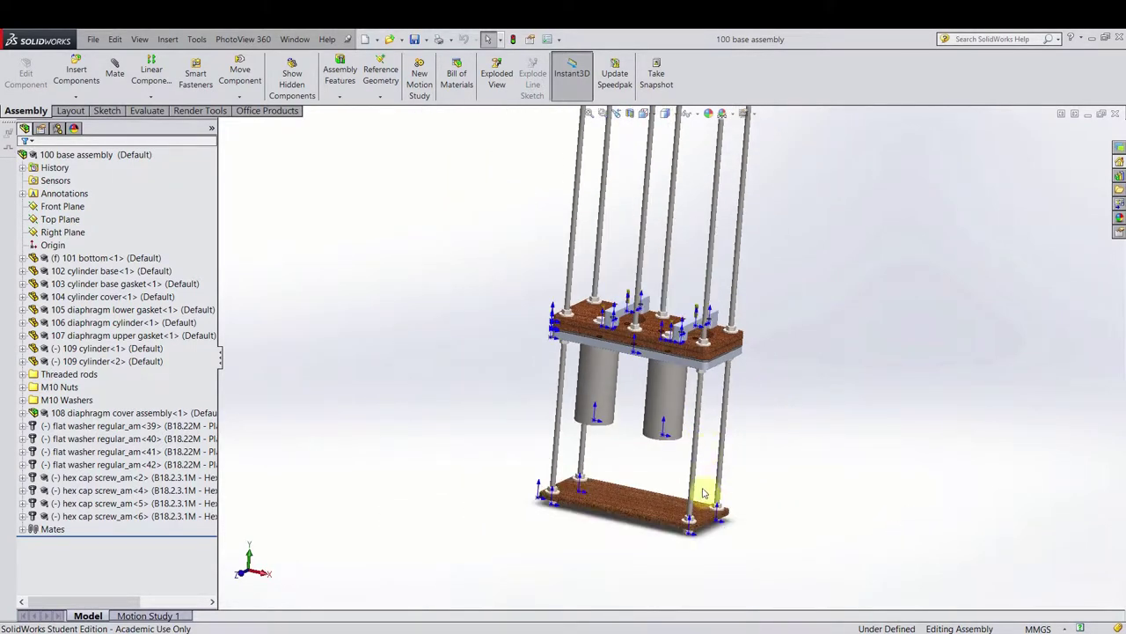
# - Examine the 101 bottom board at the foot of the assembly, including its four threaded rods, nuts and washers
pyautogui.moveTo(711, 502); pyautogui.dragTo(463, 554, button='middle')
pyautogui.scroll(-6, 683, 520)
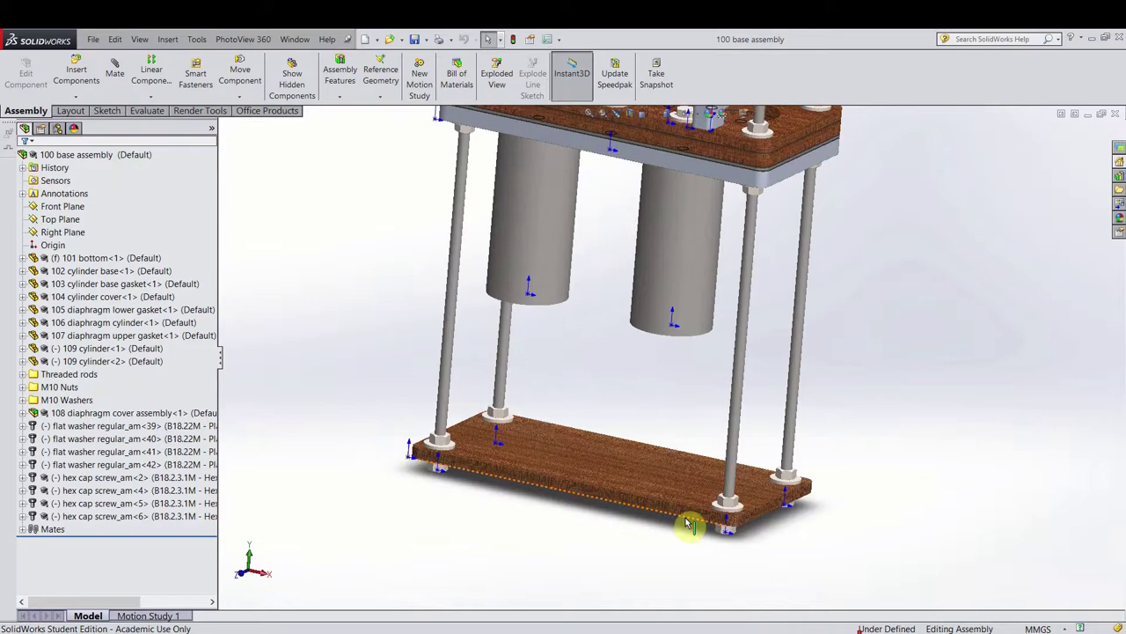
pyautogui.scroll(6, 616, 467)
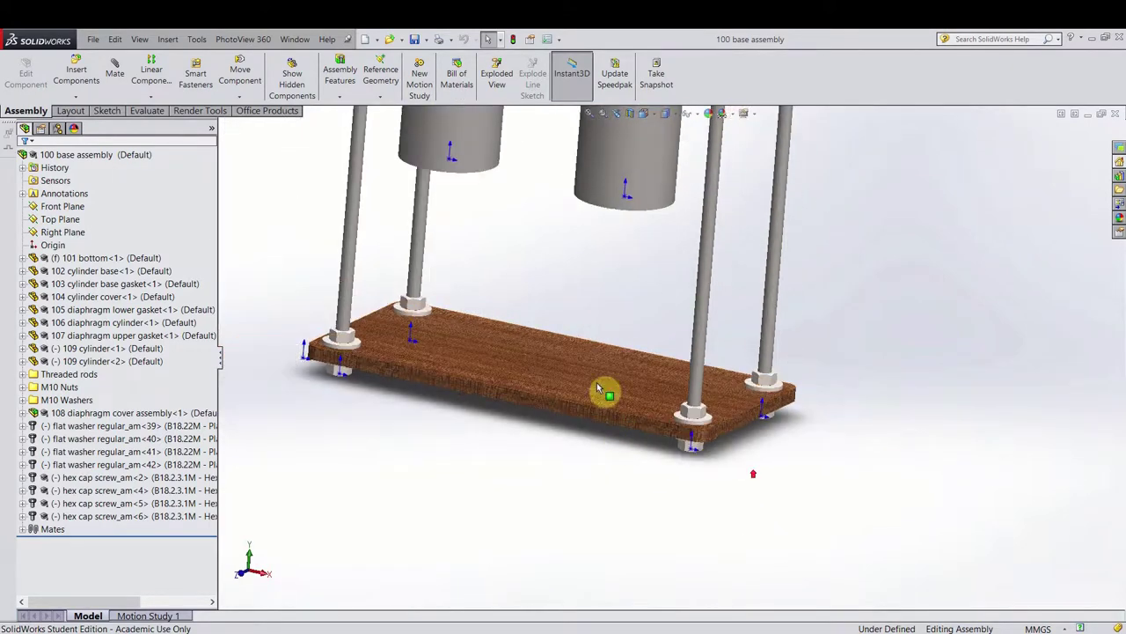
pyautogui.scroll(-2, 669, 374)
pyautogui.scroll(-1, 677, 369)
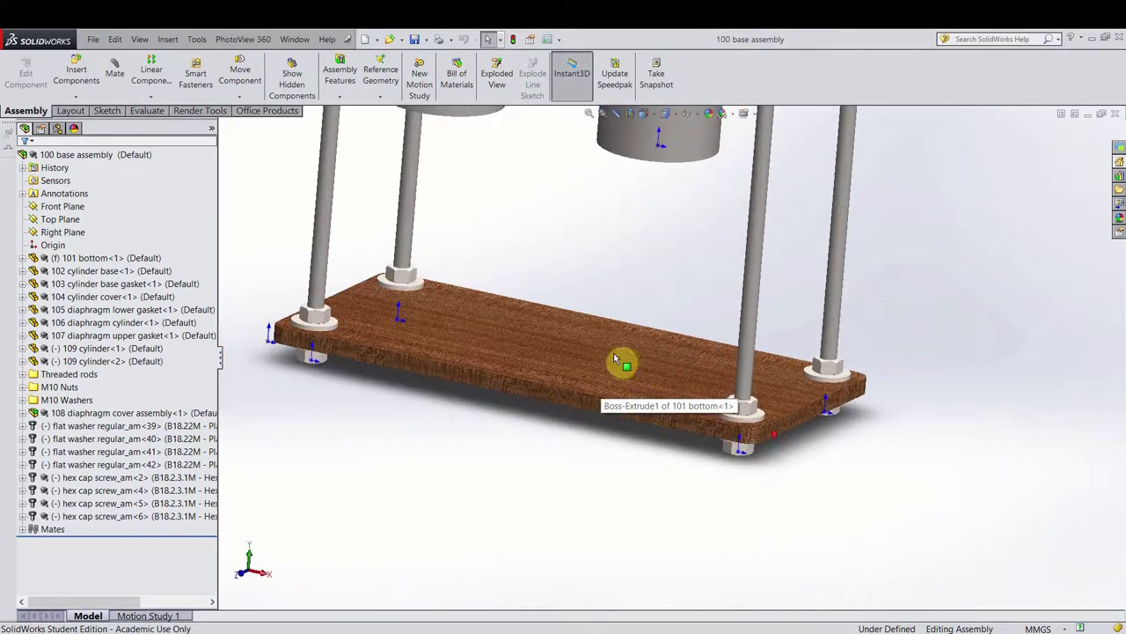
pyautogui.scroll(2, 621, 362)
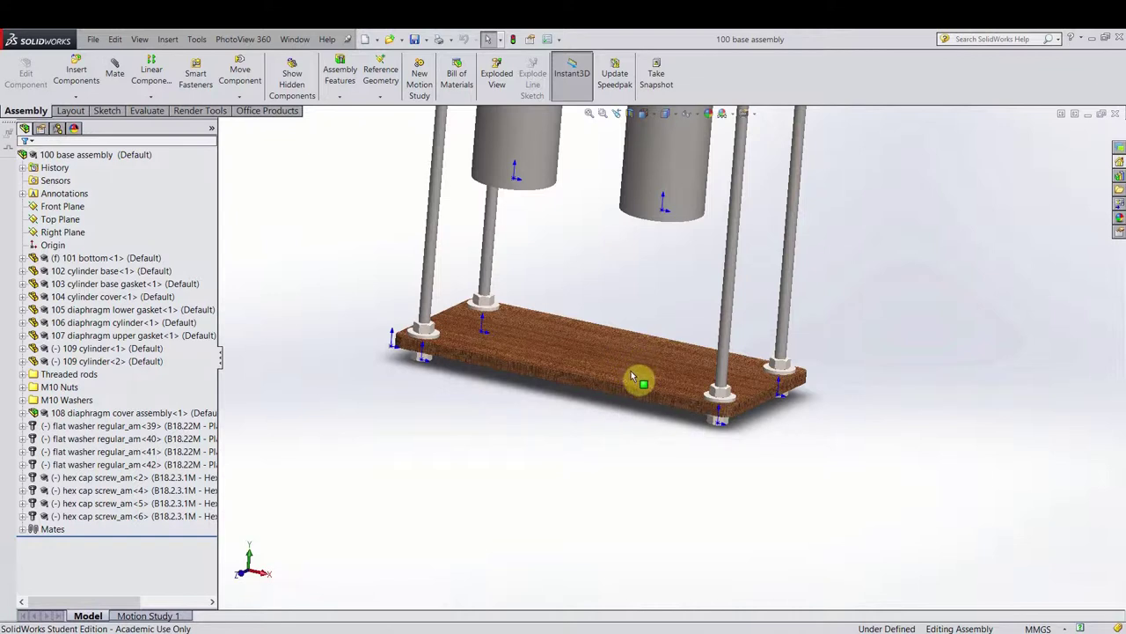
pyautogui.scroll(3, 800, 463)
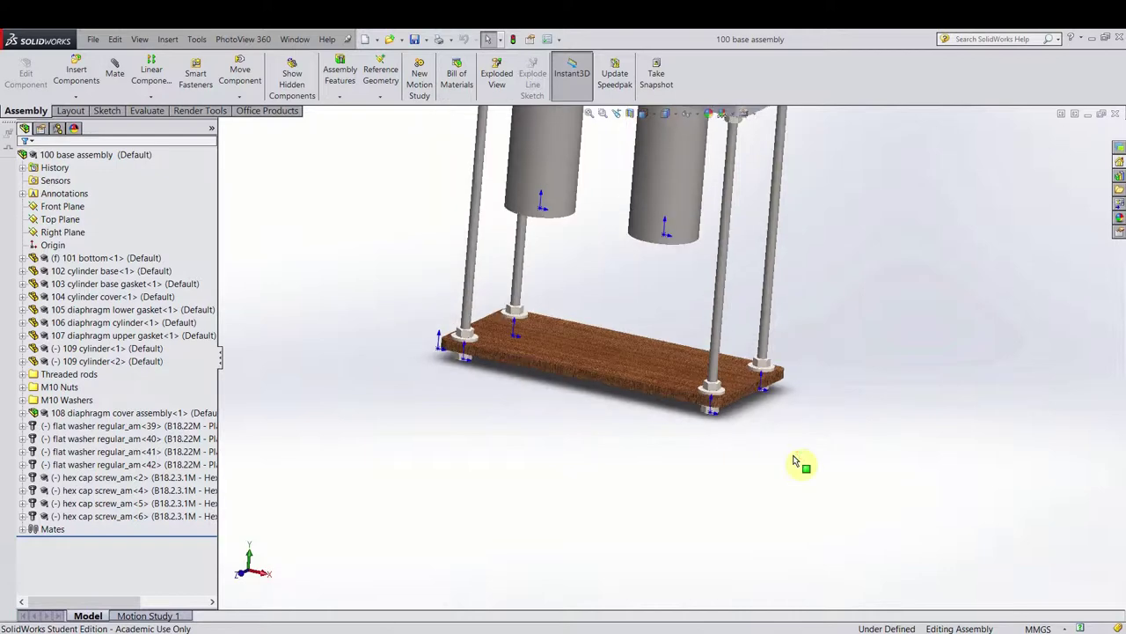
pyautogui.scroll(-5, 800, 463)
pyautogui.scroll(-2, 647, 390)
pyautogui.moveTo(657, 394); pyautogui.dragTo(679, 386, button='middle')
pyautogui.scroll(1, 682, 388)
pyautogui.scroll(2, 682, 390)
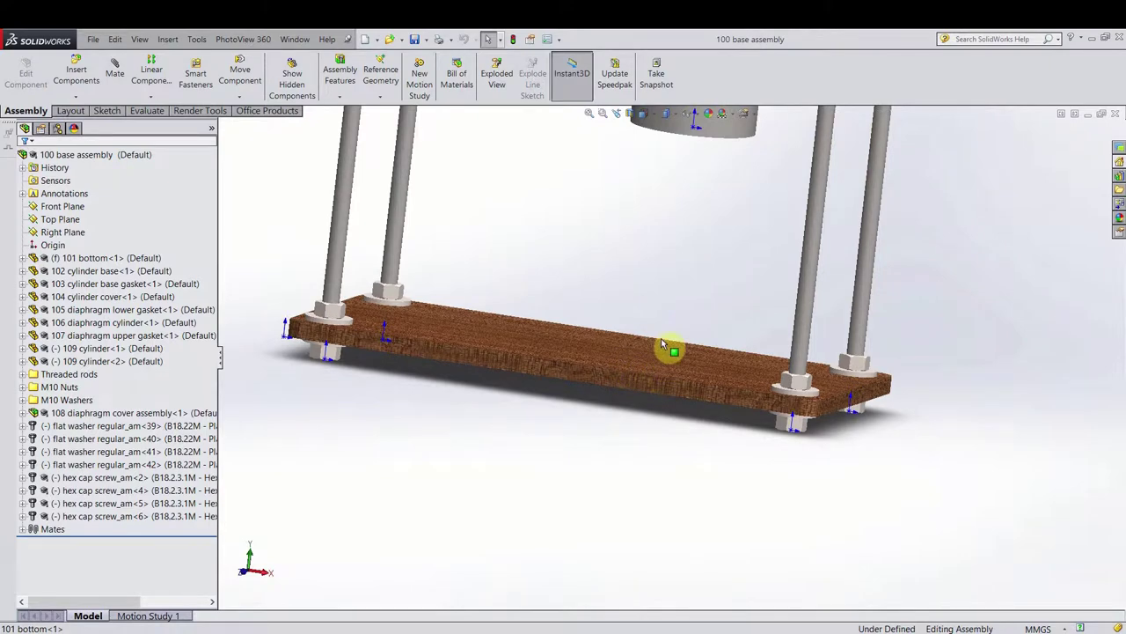
pyautogui.moveTo(825, 352); pyautogui.dragTo(590, 329, button='middle')
pyautogui.scroll(-3, 616, 325)
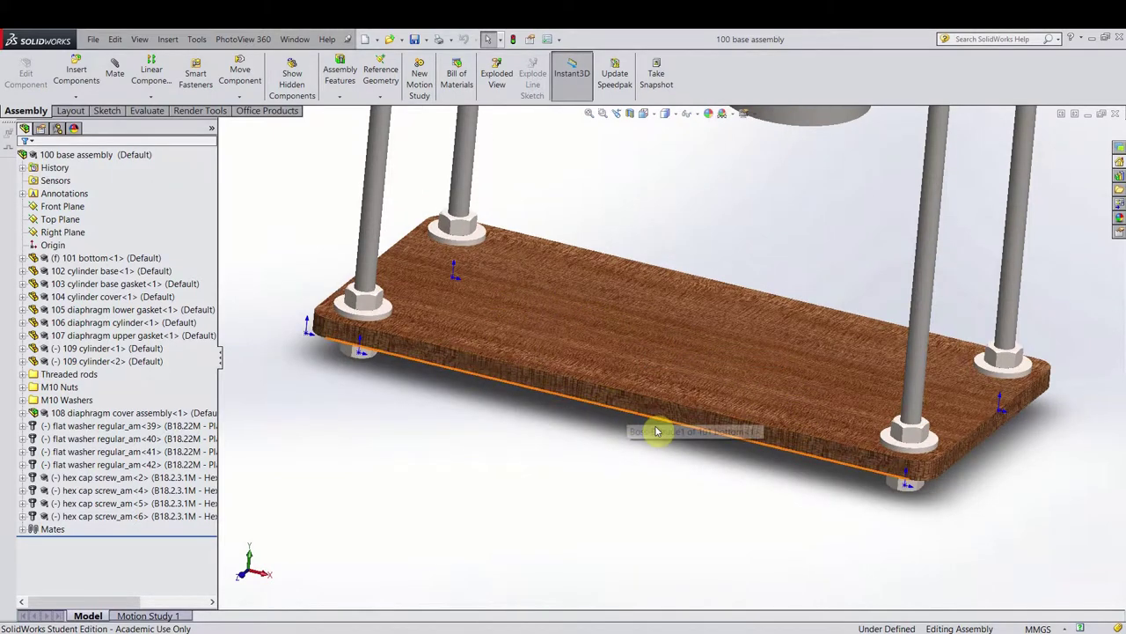
pyautogui.scroll(2, 690, 422)
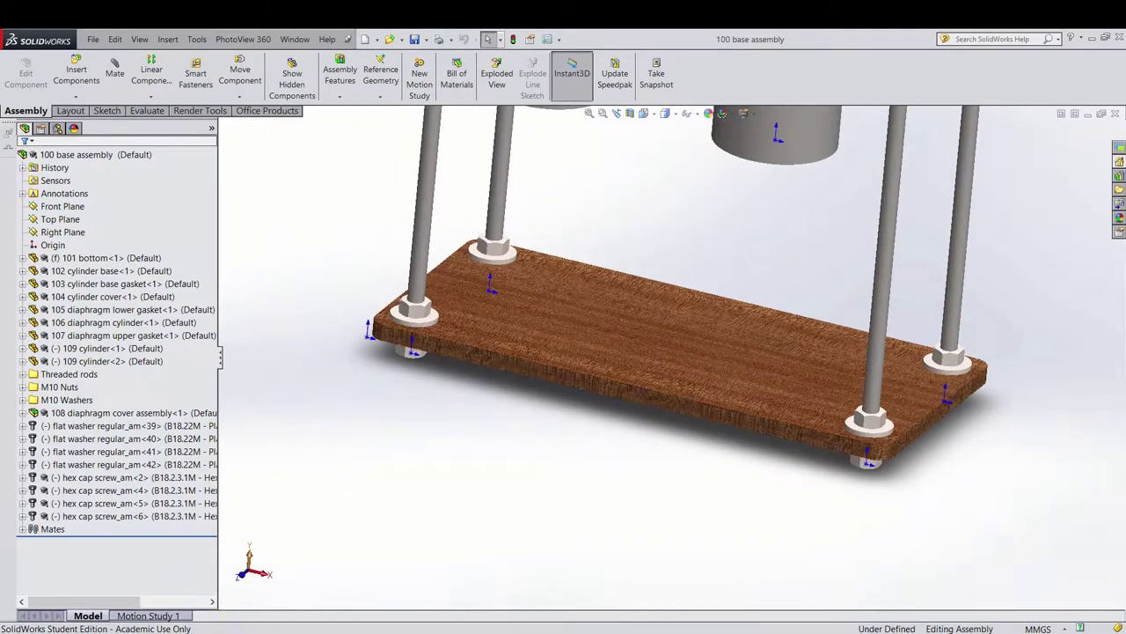
# - Switch to the 101 bottom part and show the dimensions of Sketch1 under Boss-Extrude1
pyautogui.hotkey('ctrl', 'Tab')
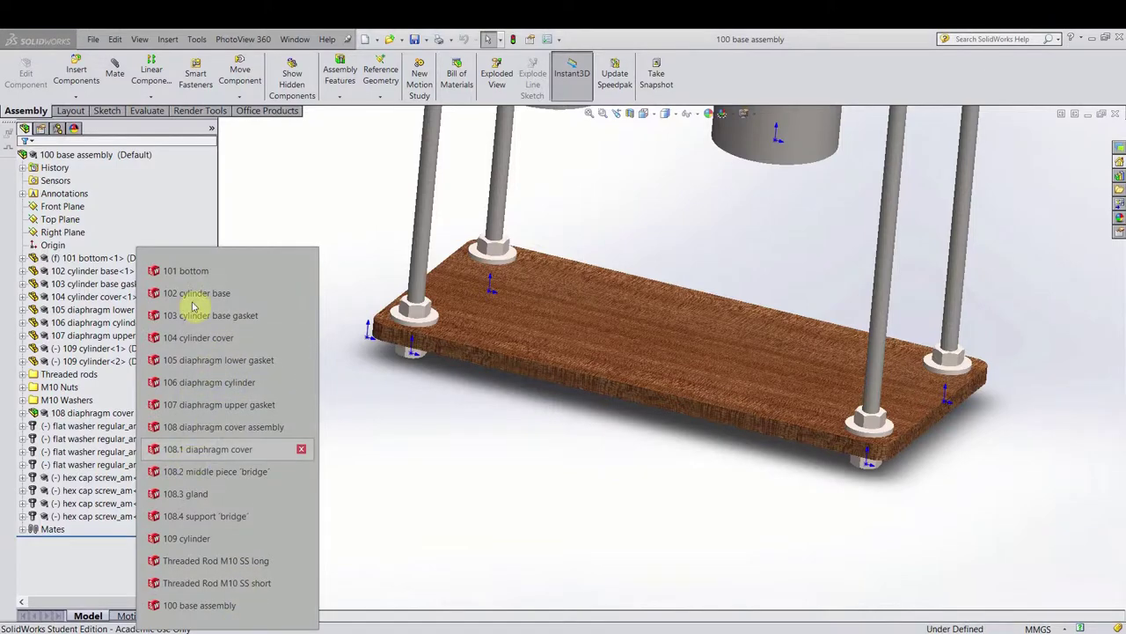
pyautogui.hotkey('ctrl', 'Tab')
pyautogui.hotkey('ctrl', 'Tab')
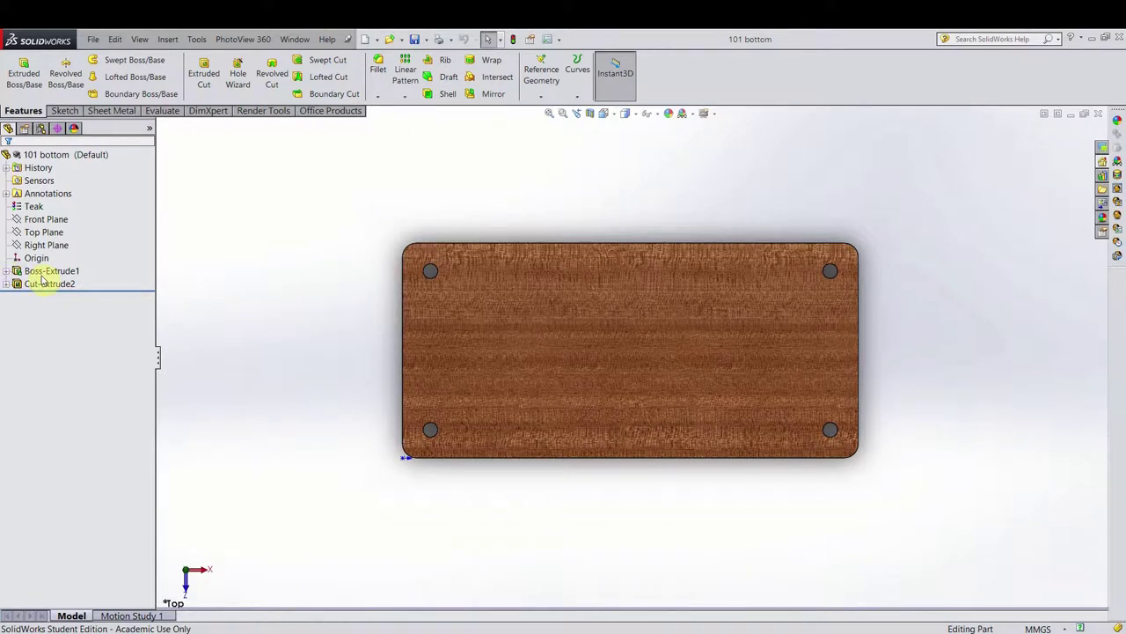
pyautogui.click(6, 271)
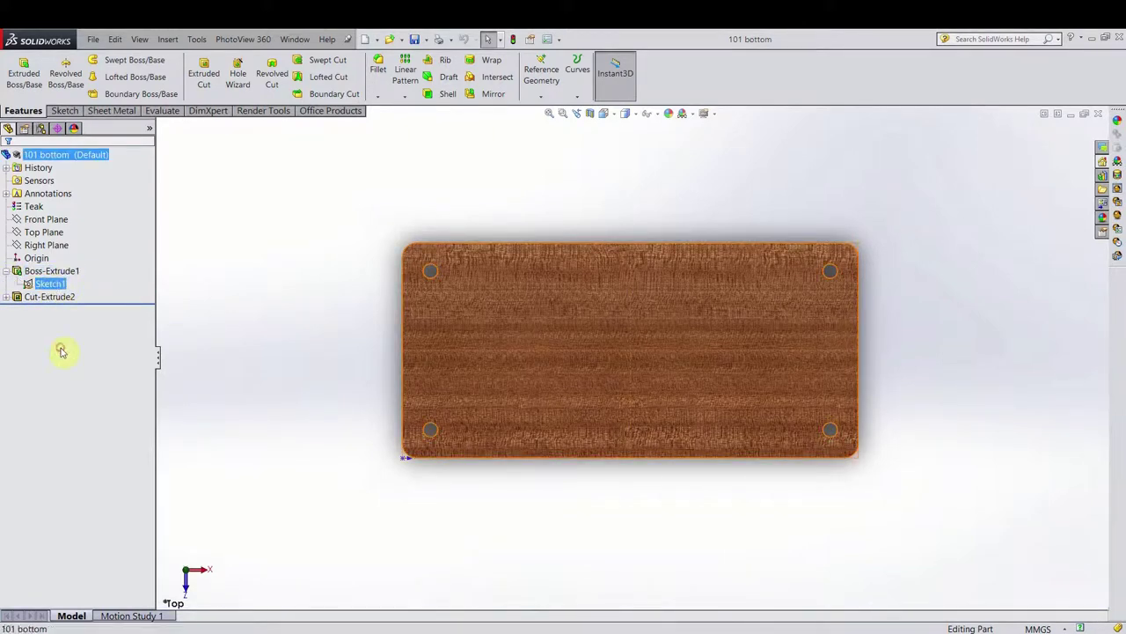
pyautogui.click(48, 284)
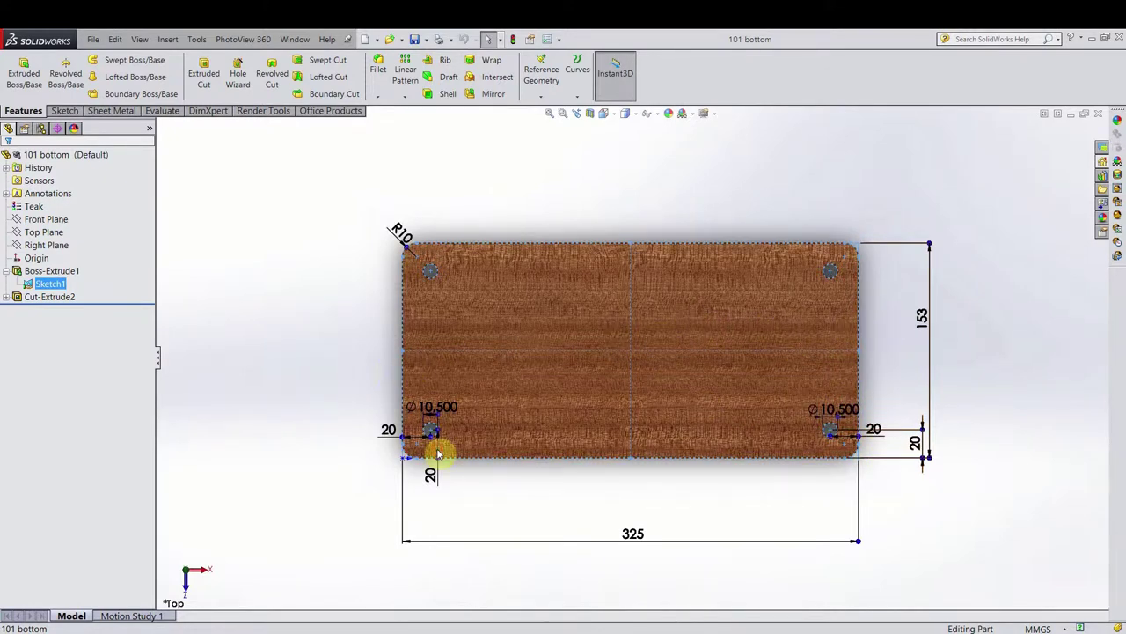
pyautogui.click(274, 539)
# - Switch to the 102 cylinder base part and examine the plate's edge thickness, two large bores and bolt holes
pyautogui.press('r')
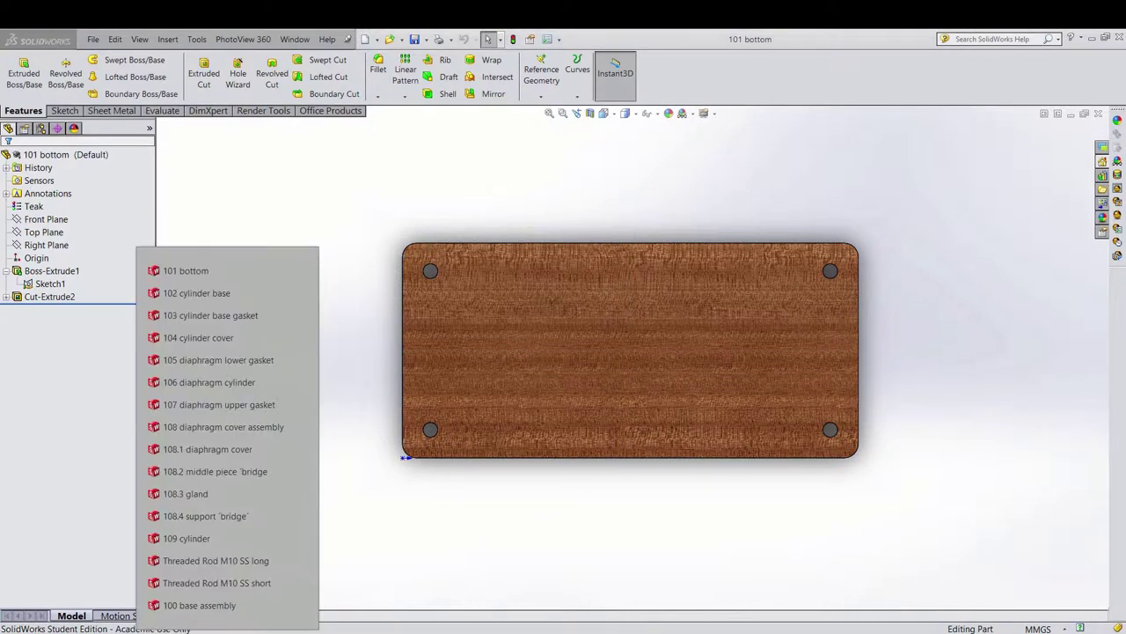
pyautogui.click(230, 361)
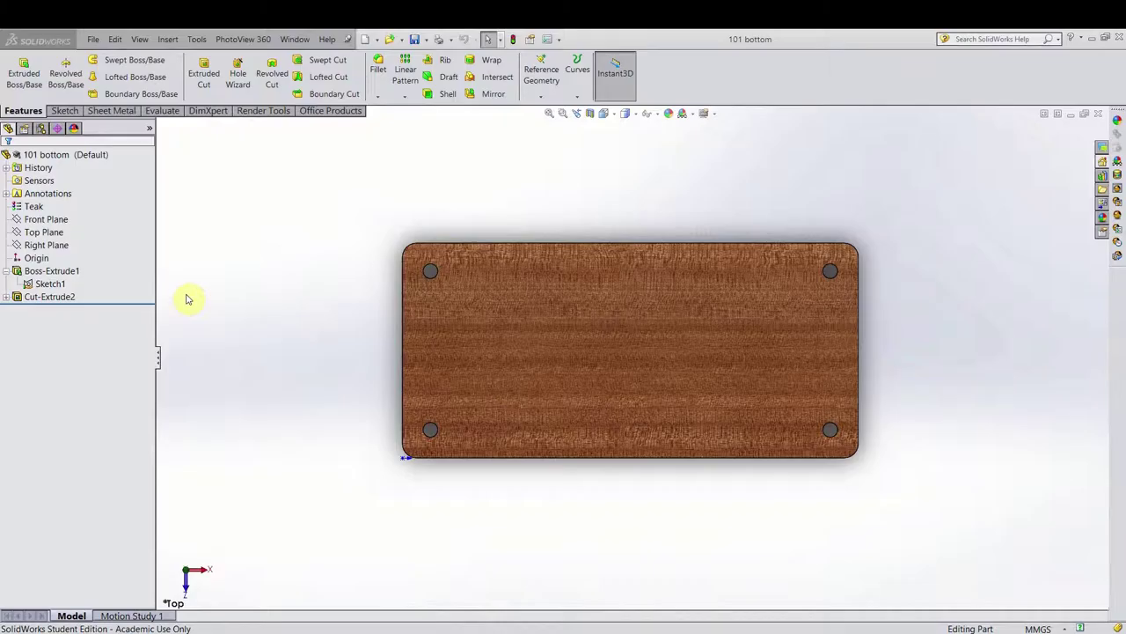
pyautogui.click(427, 385)
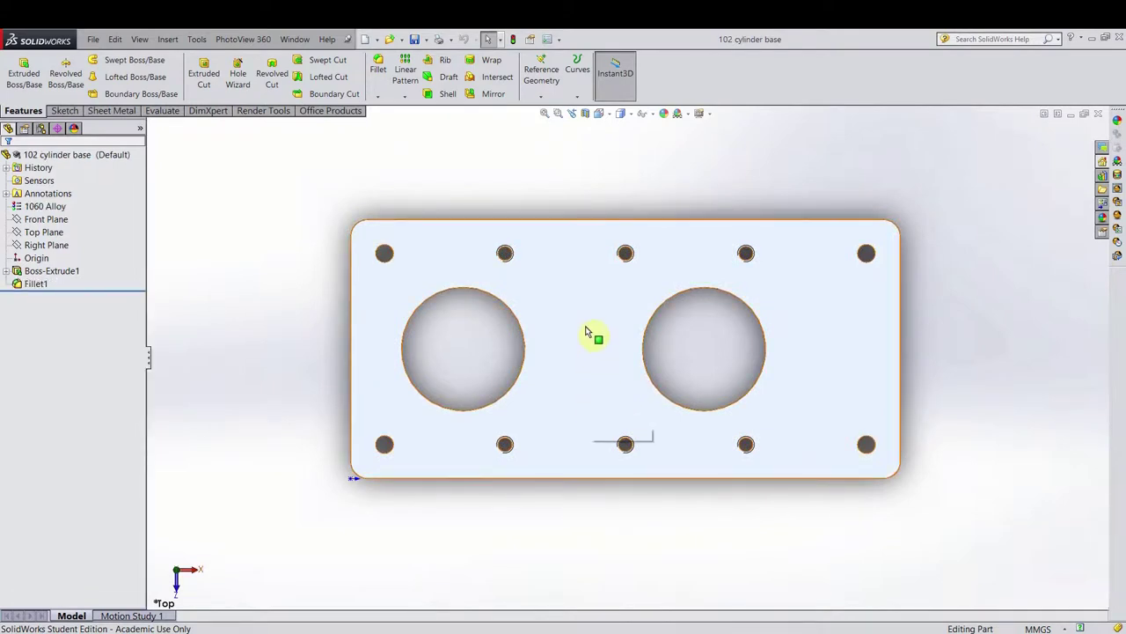
pyautogui.moveTo(594, 337); pyautogui.dragTo(586, 397, button='middle')
pyautogui.moveTo(711, 523); pyautogui.dragTo(556, 241, button='middle')
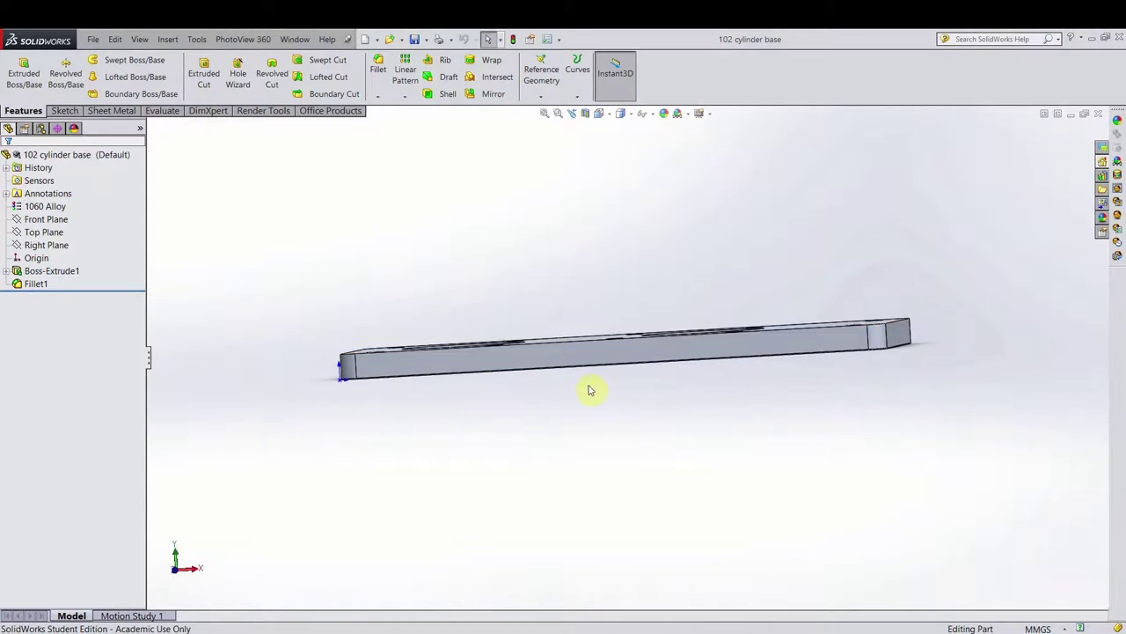
pyautogui.scroll(1, 747, 440)
pyautogui.scroll(-2, 745, 440)
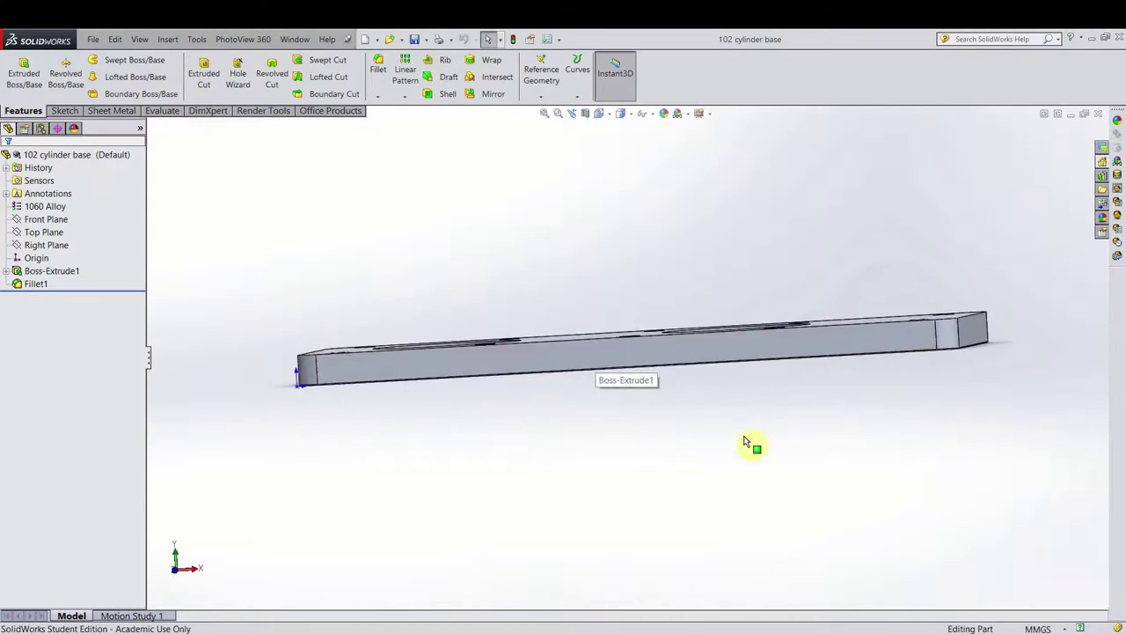
pyautogui.scroll(-1, 746, 444)
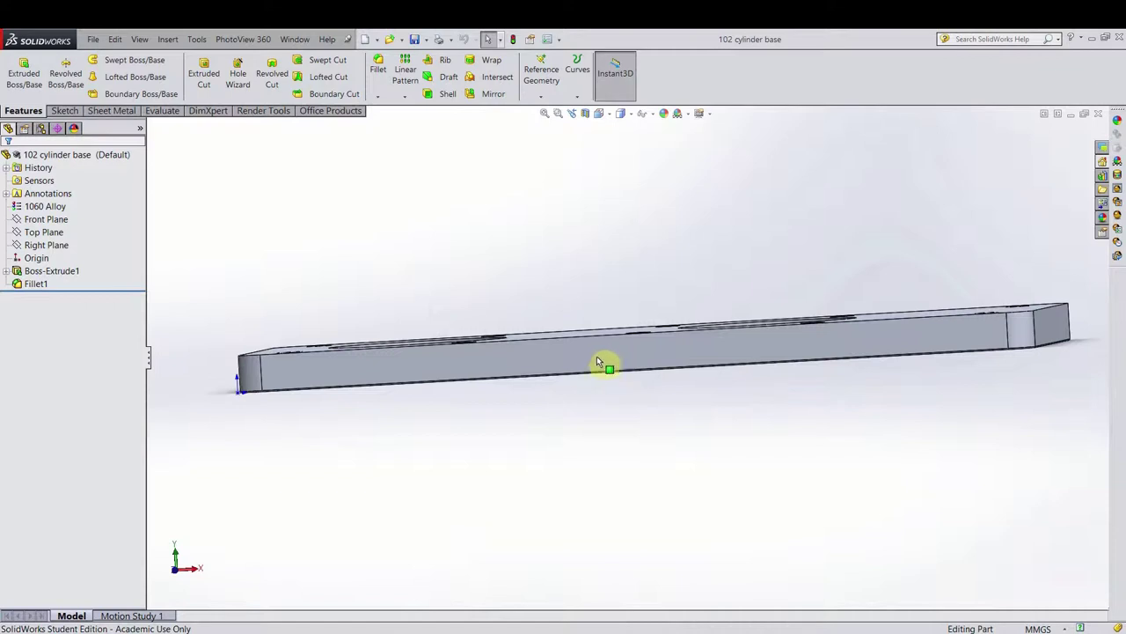
pyautogui.scroll(1, 619, 364)
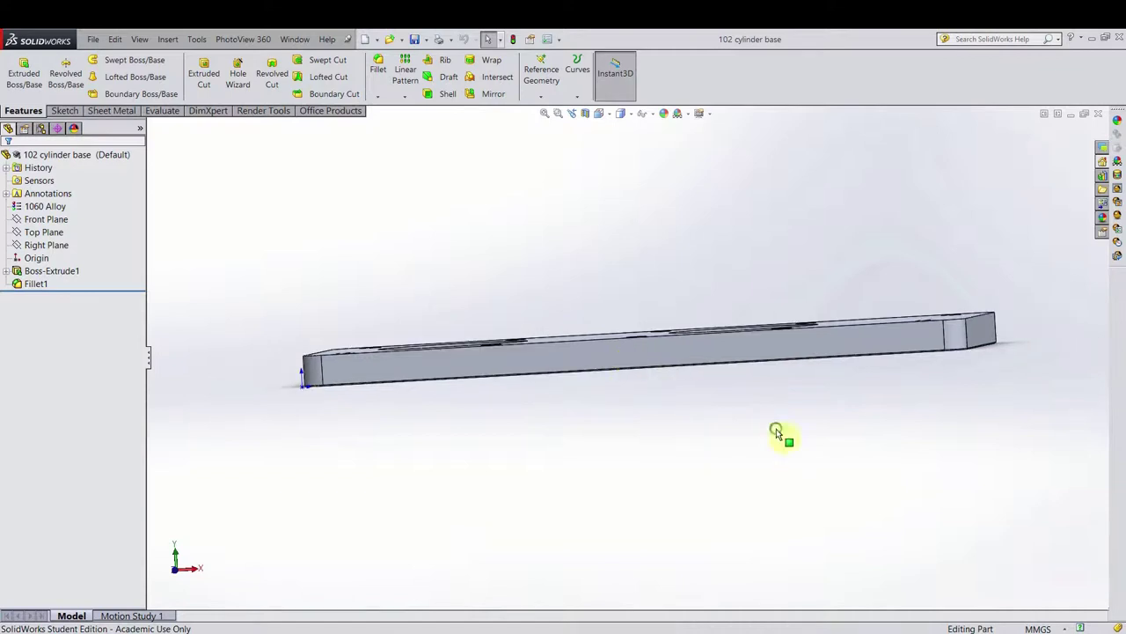
pyautogui.moveTo(621, 350); pyautogui.dragTo(621, 528, button='middle')
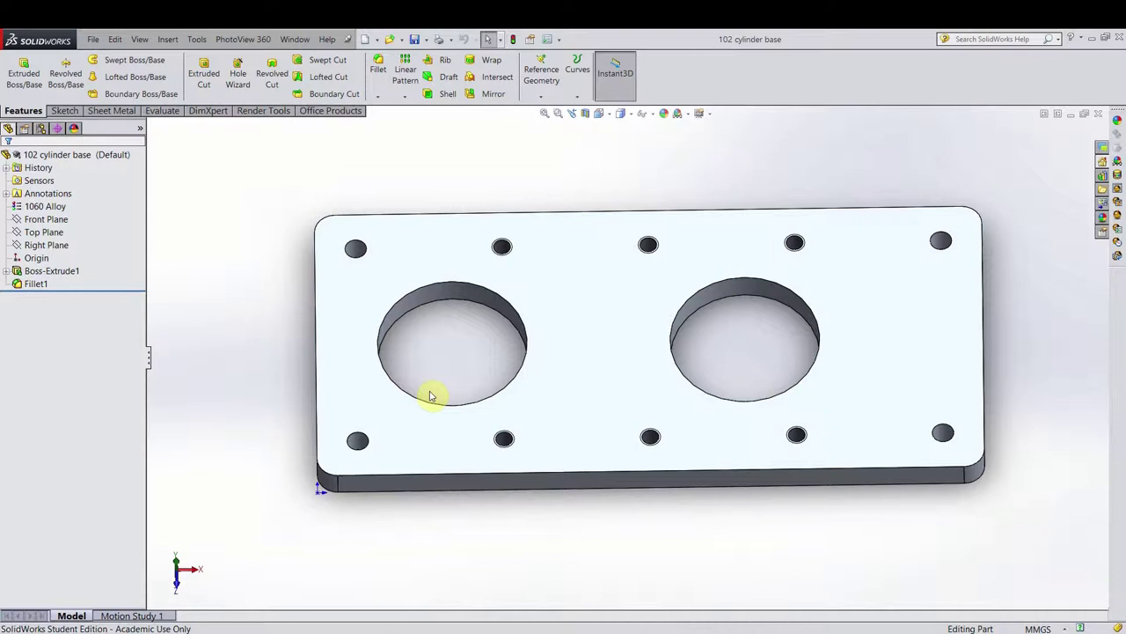
# - Examine the 102 cylinder base plate squarely from above and at an angle, including its bolt-hole rows, two large bores and front edge
pyautogui.scroll(2, 540, 462)
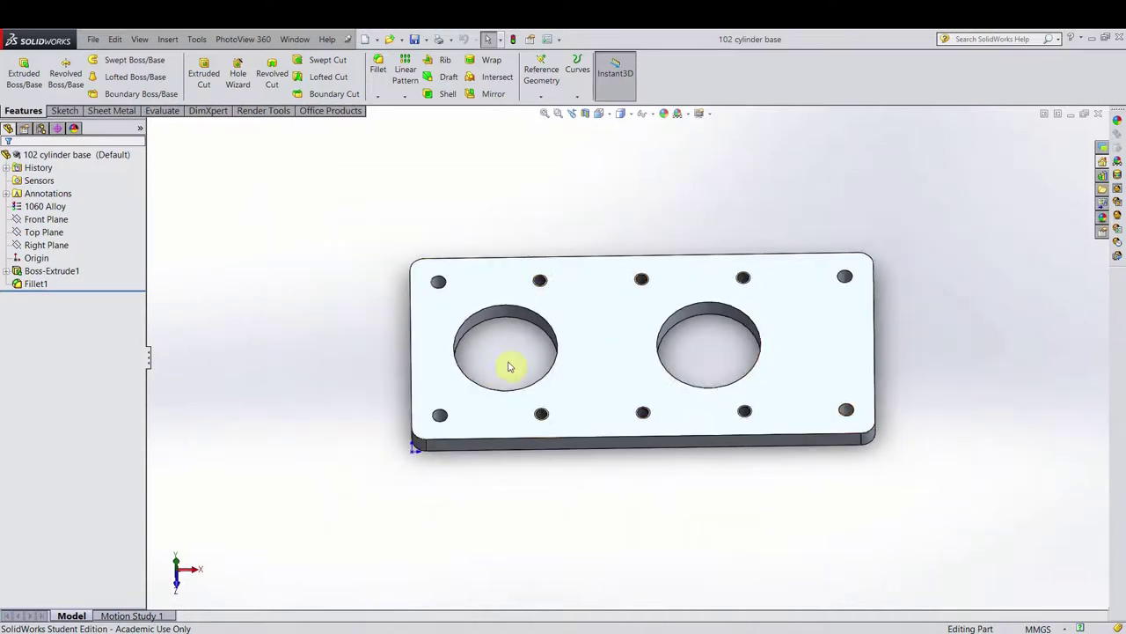
pyautogui.moveTo(605, 336); pyautogui.dragTo(605, 417, button='middle')
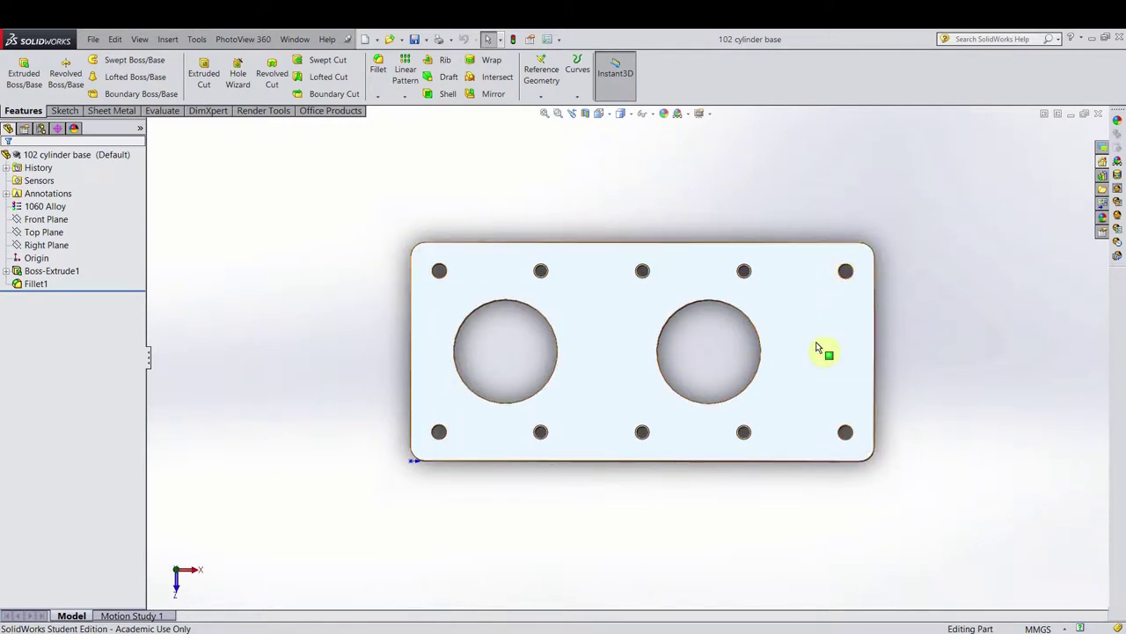
pyautogui.scroll(1, 817, 352)
pyautogui.scroll(-3, 817, 352)
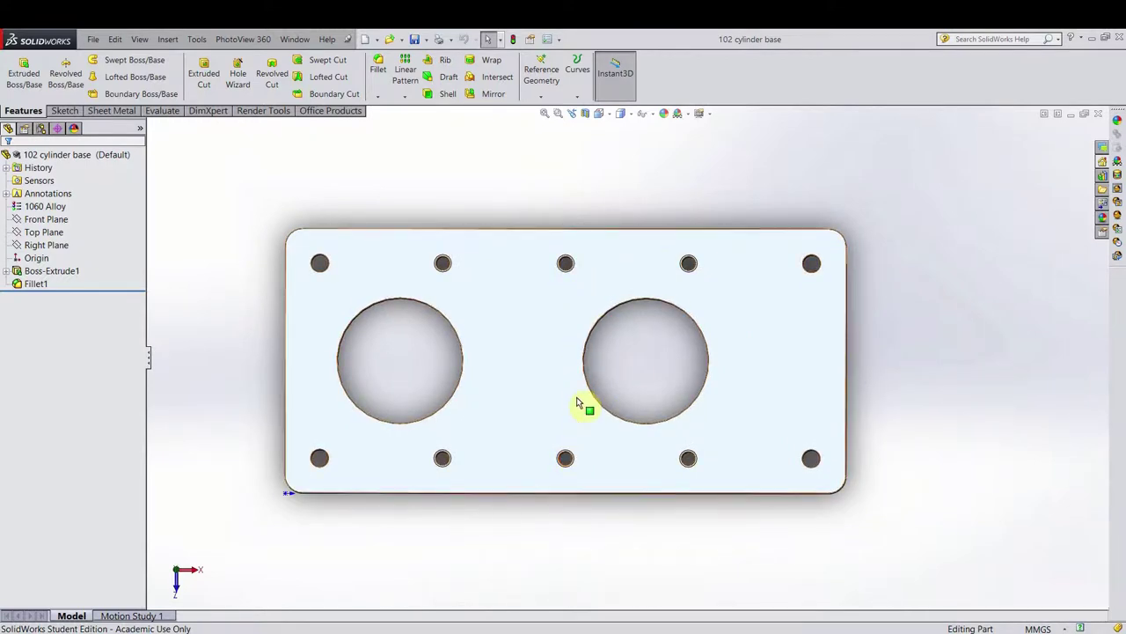
pyautogui.click(566, 270)
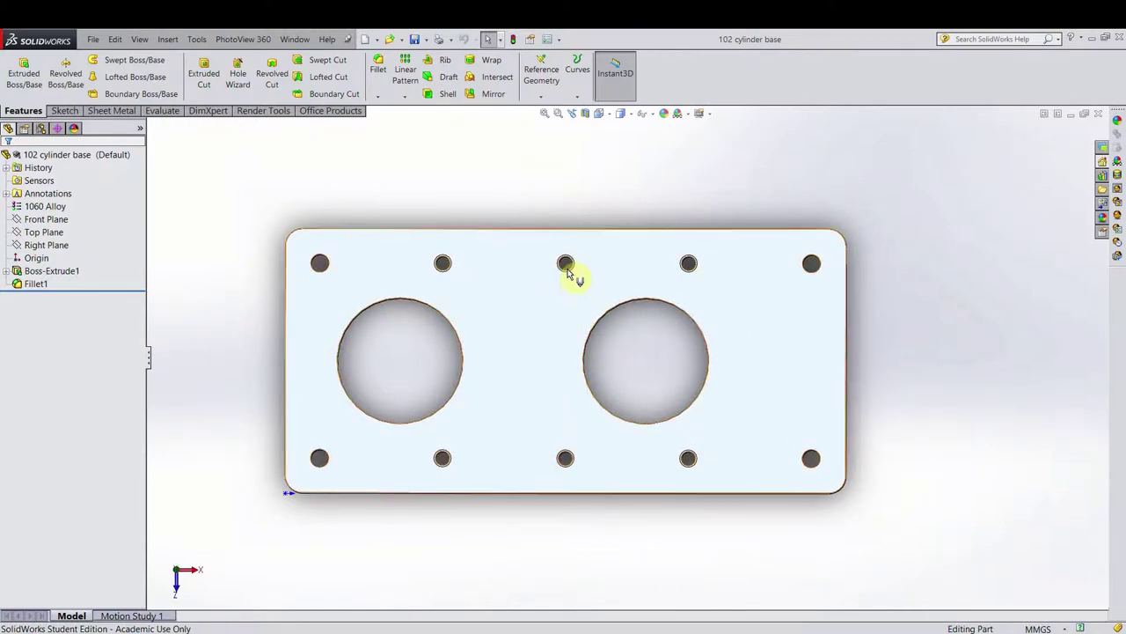
pyautogui.click(444, 267)
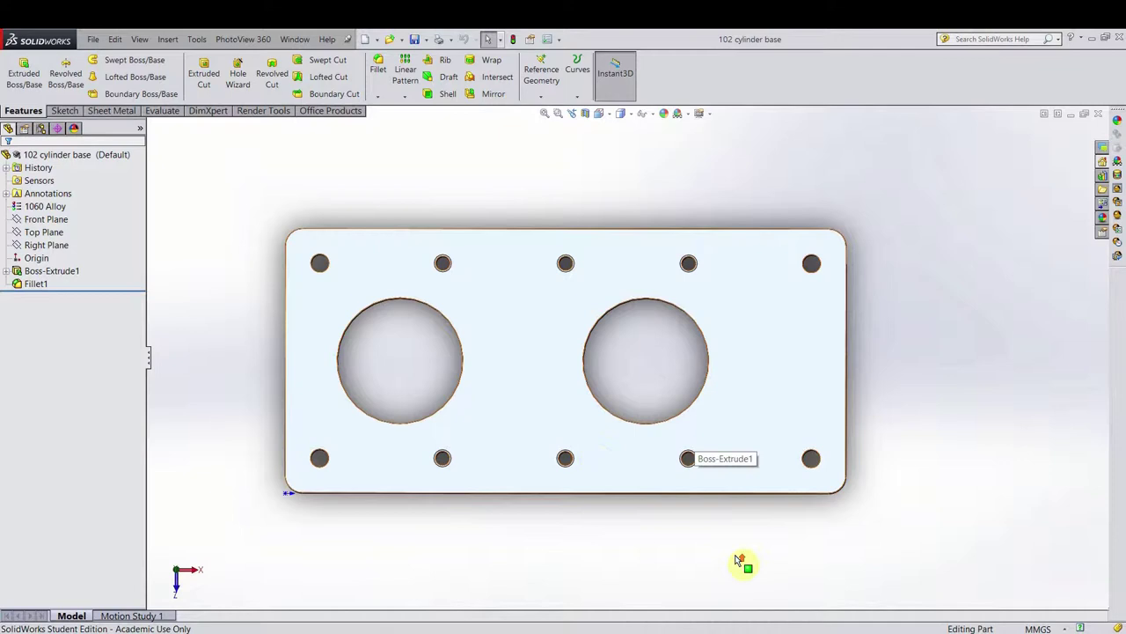
pyautogui.scroll(-3, 739, 554)
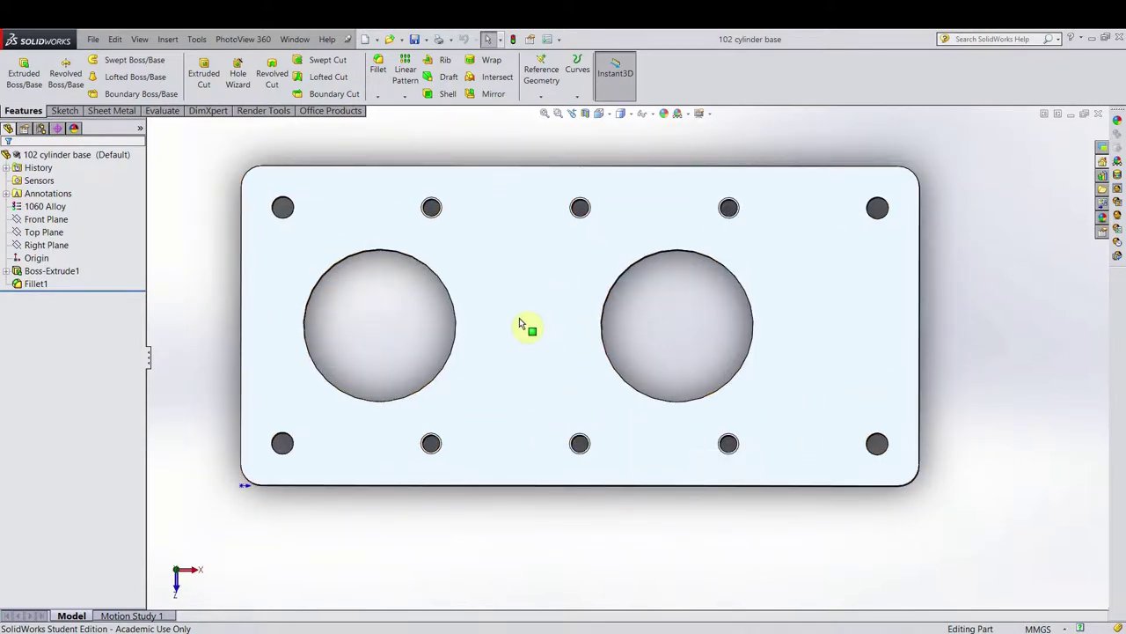
pyautogui.moveTo(510, 328); pyautogui.dragTo(533, 281, button='middle')
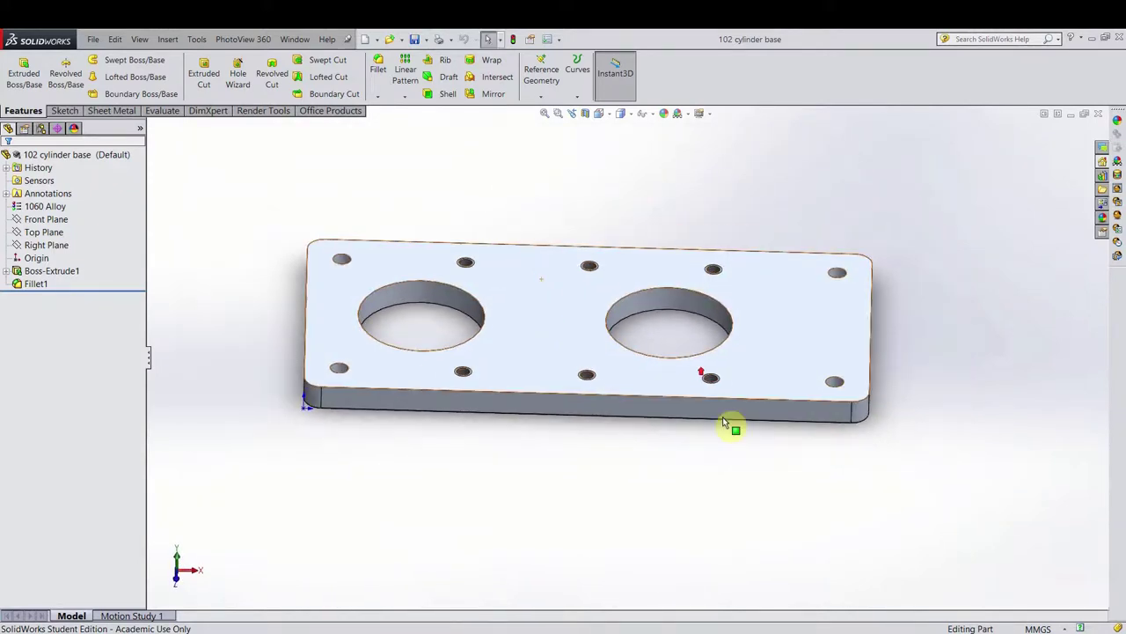
pyautogui.scroll(-4, 644, 331)
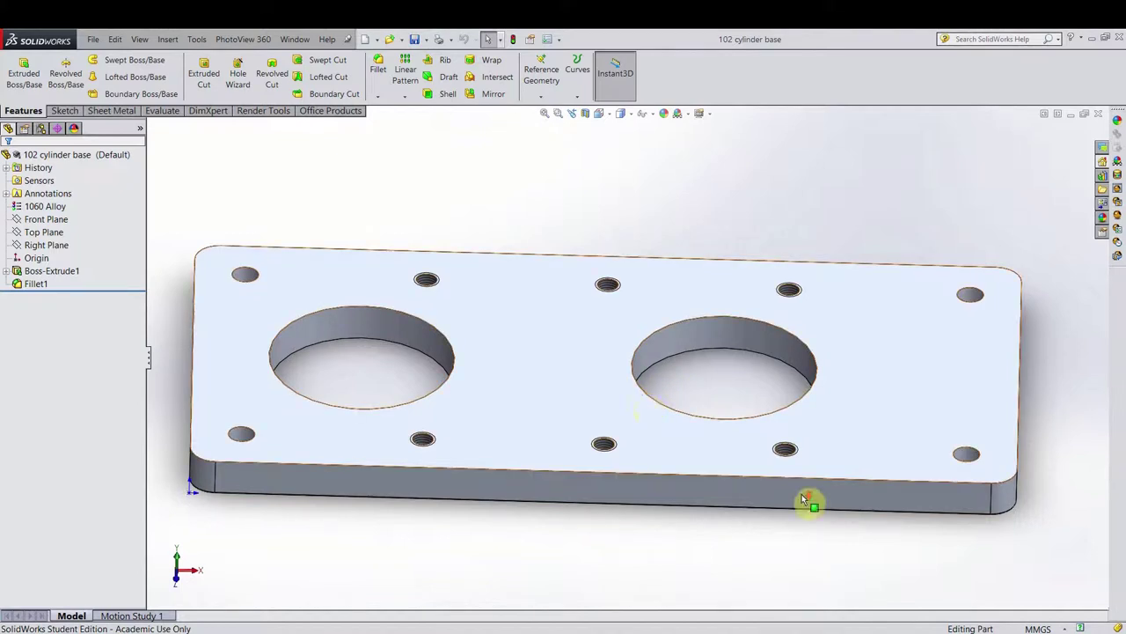
pyautogui.scroll(2, 607, 400)
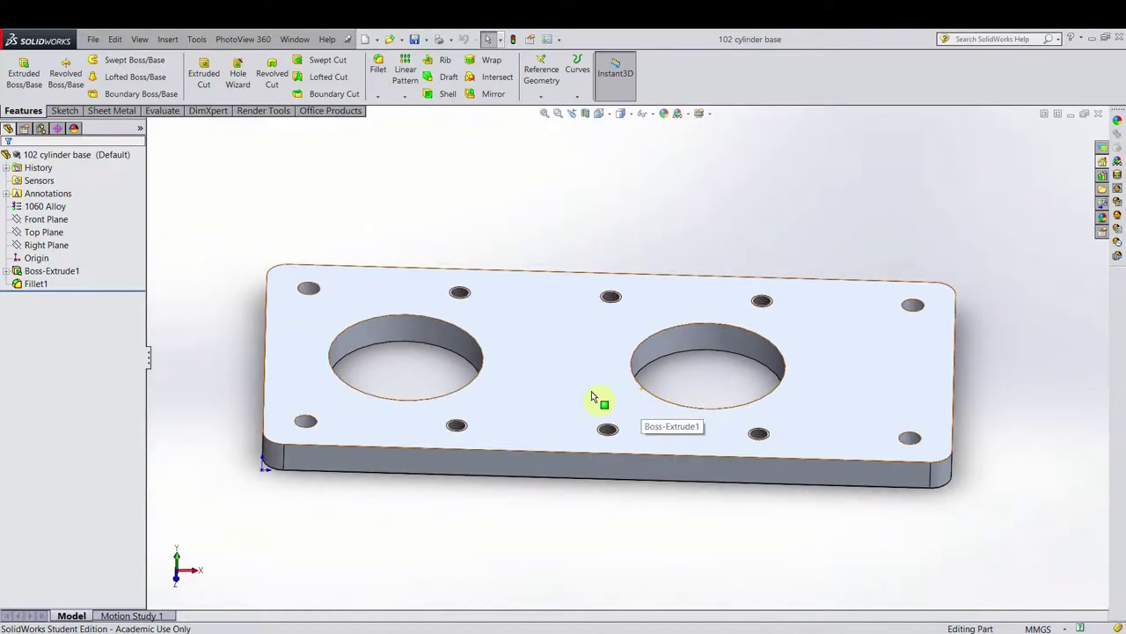
# - Switch to the 103 cylinder base gasket part and examine its outline, two large openings and bolt-hole pattern
pyautogui.click(227, 631)
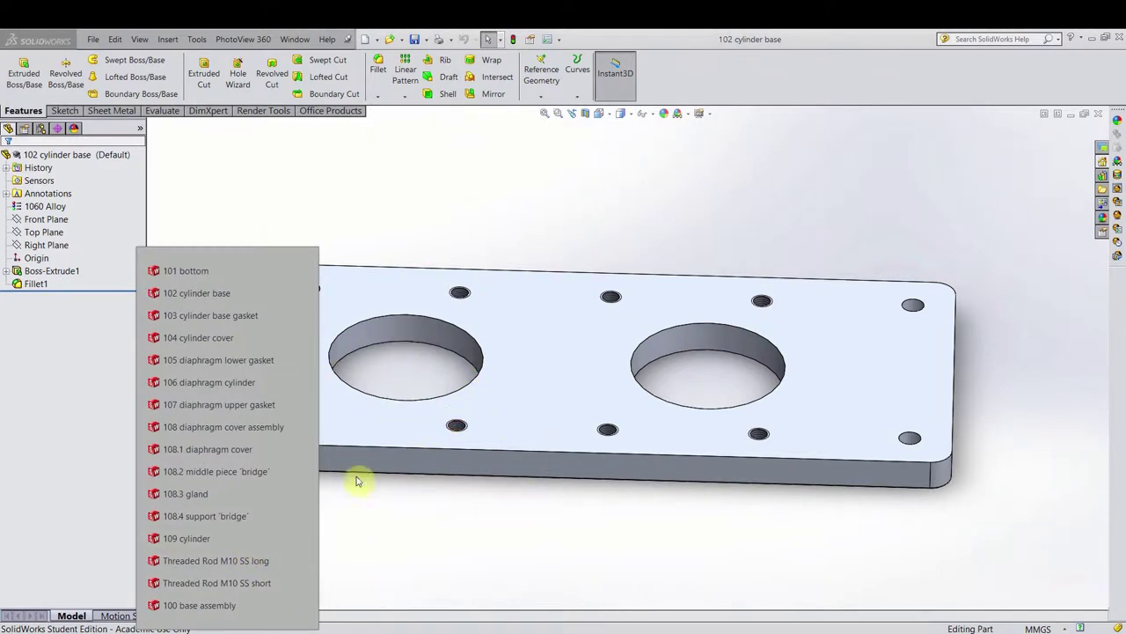
pyautogui.click(359, 389)
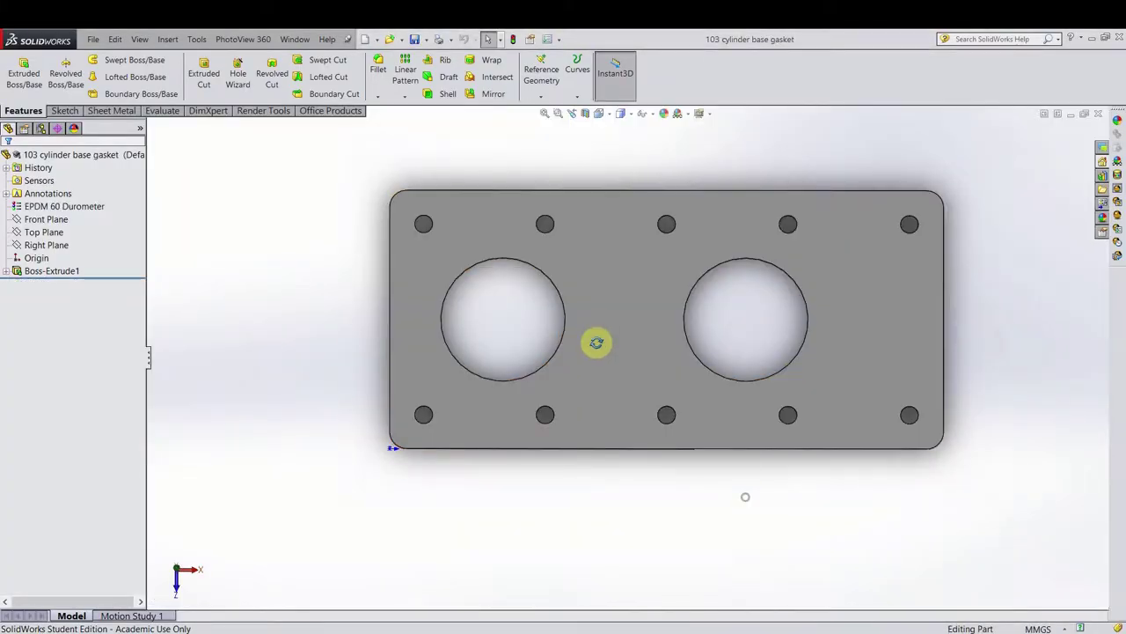
pyautogui.moveTo(597, 342); pyautogui.dragTo(736, 422, button='middle')
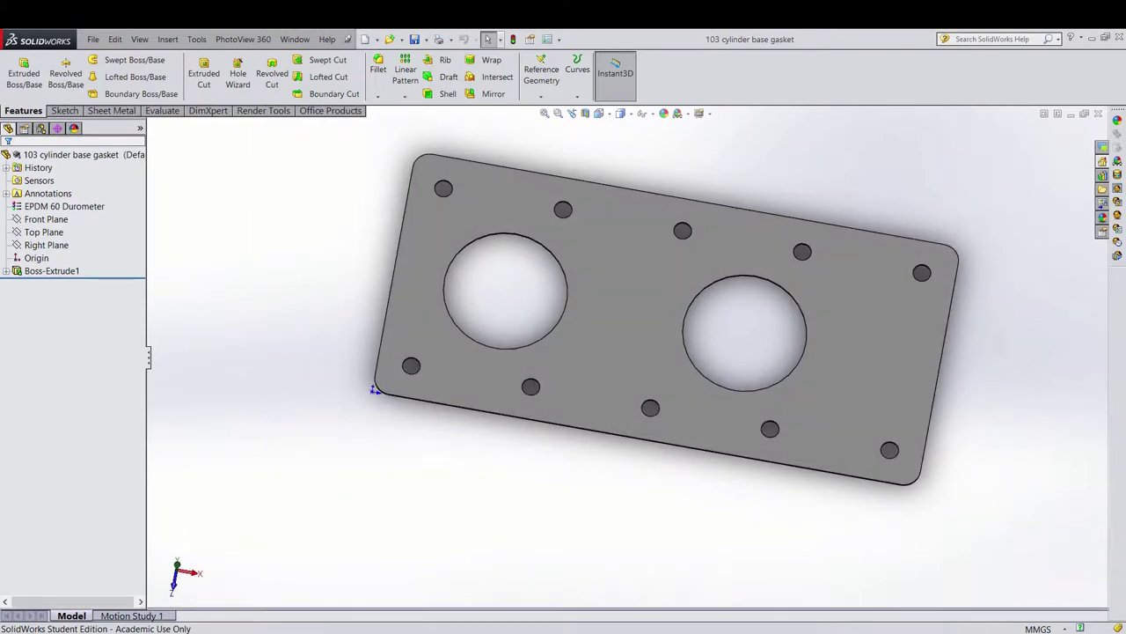
# - Switch to the 104 cylinder cover part and examine the small round holes beside its lens-shaped openings
pyautogui.press('r')
pyautogui.click(213, 338)
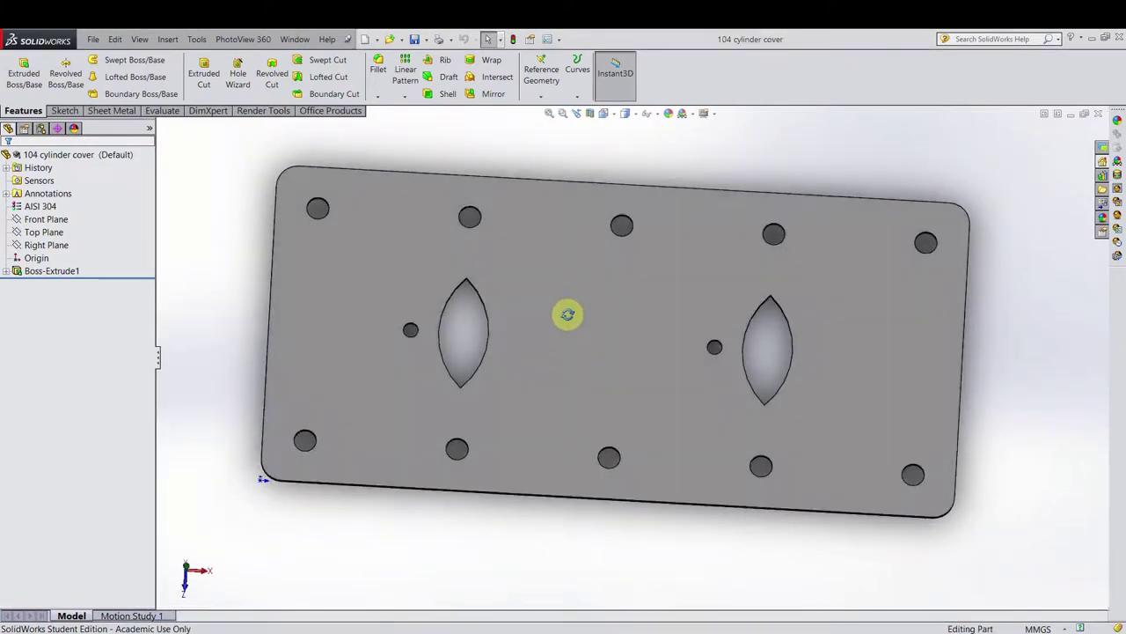
pyautogui.moveTo(566, 314); pyautogui.dragTo(563, 390, button='middle')
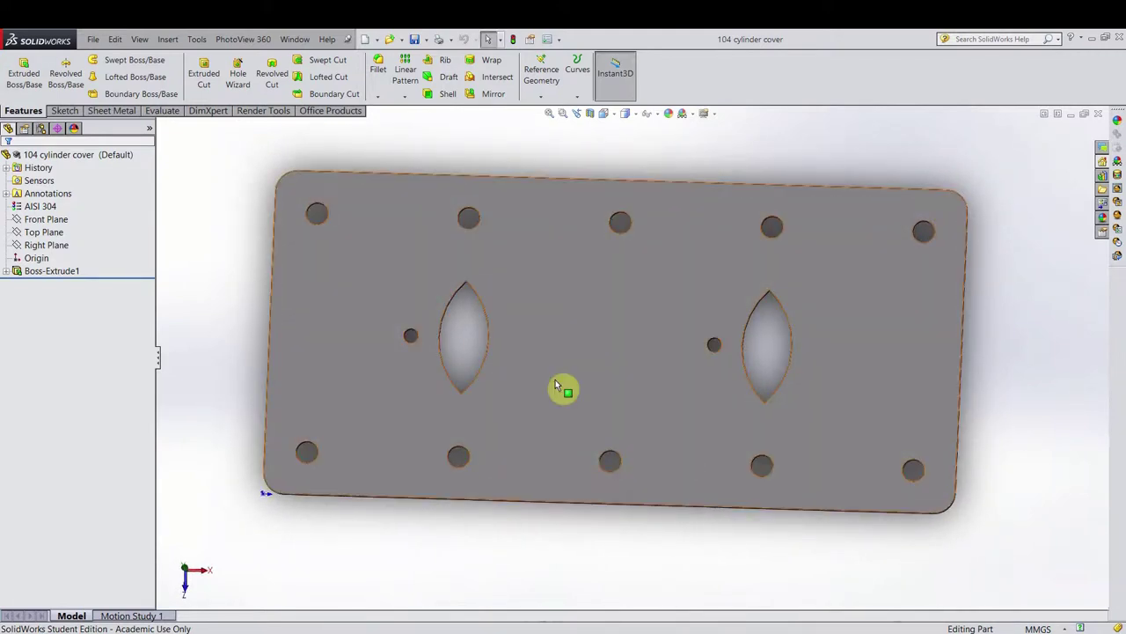
pyautogui.scroll(-5, 519, 401)
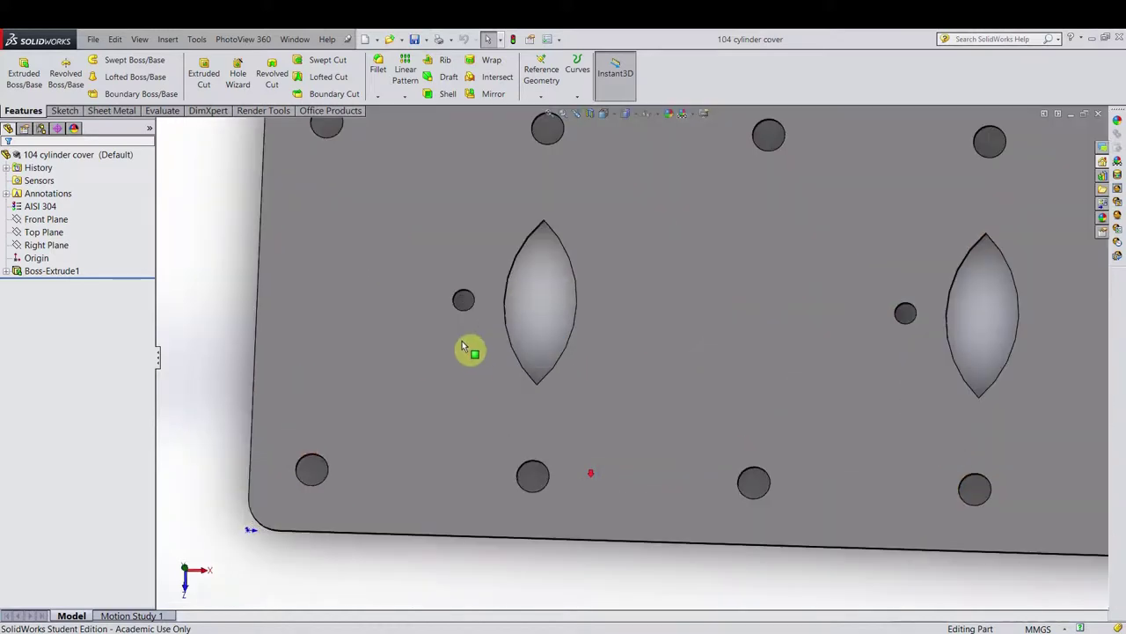
pyautogui.scroll(10, 527, 254)
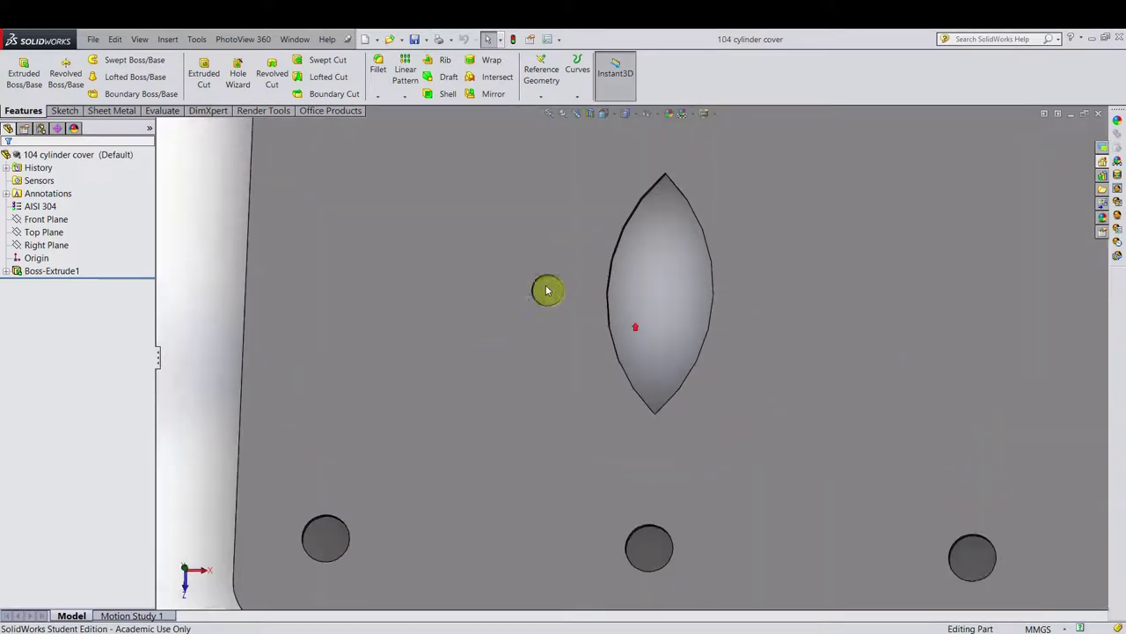
pyautogui.scroll(-3, 779, 352)
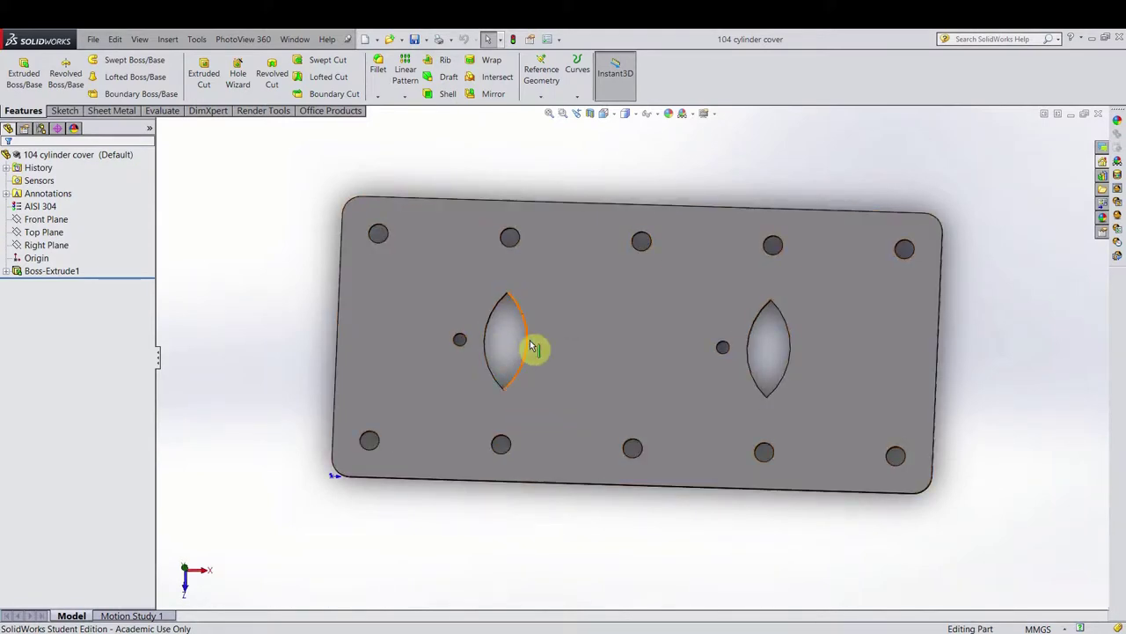
# - Examine the curved edges of the cylinder cover's first lens-shaped opening and the overall plate
pyautogui.scroll(1, 531, 345)
pyautogui.scroll(-2, 532, 352)
pyautogui.scroll(-3, 533, 355)
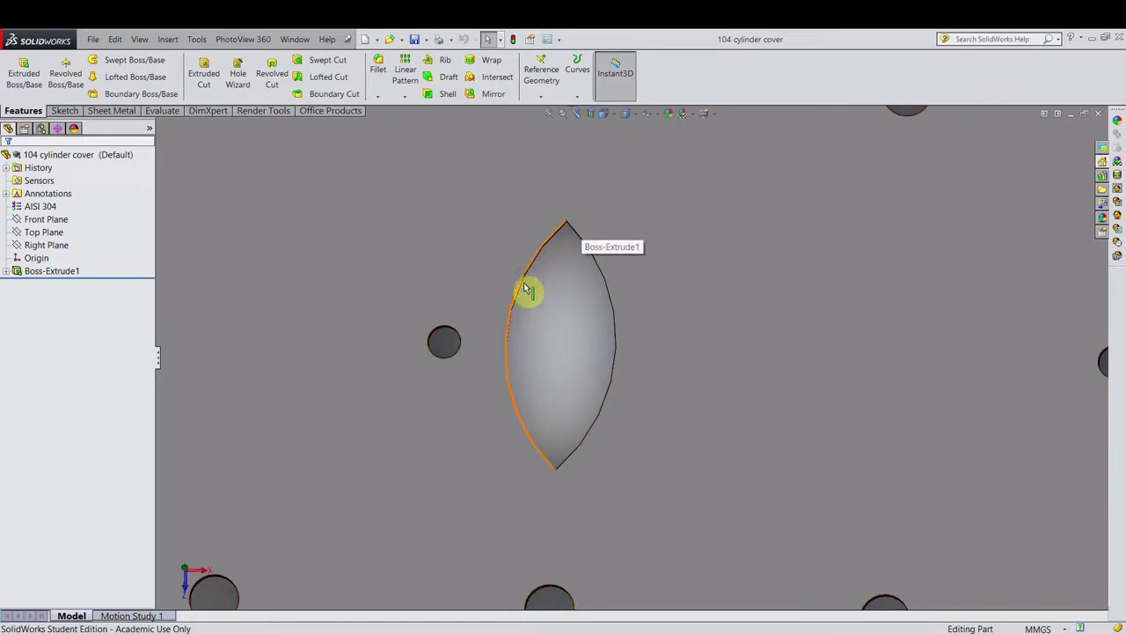
pyautogui.press('f')
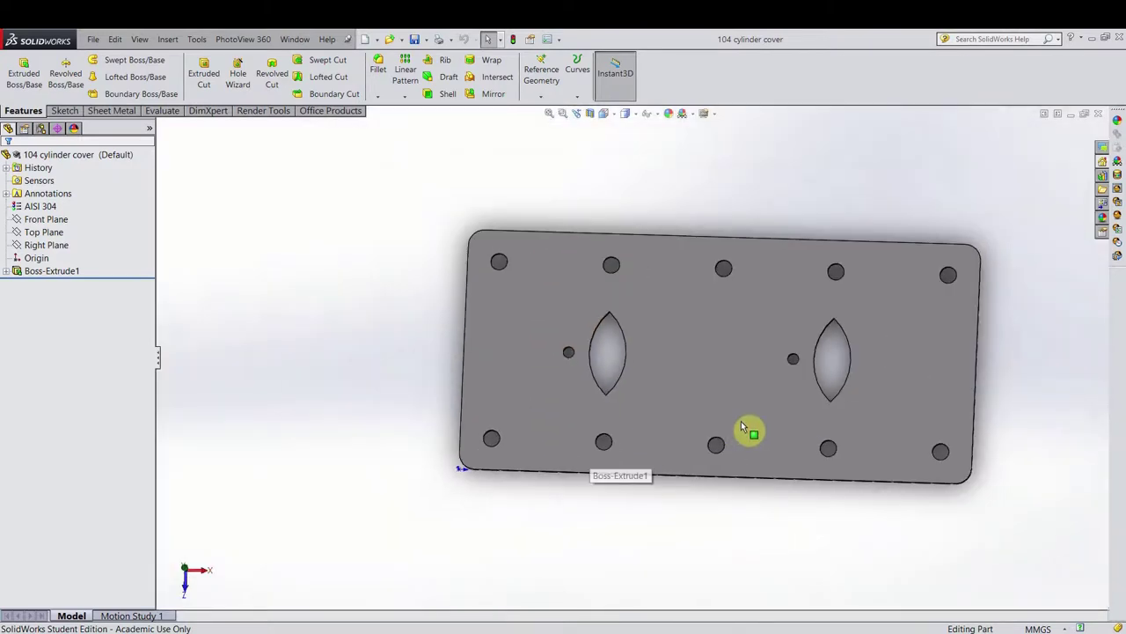
pyautogui.scroll(-5, 779, 400)
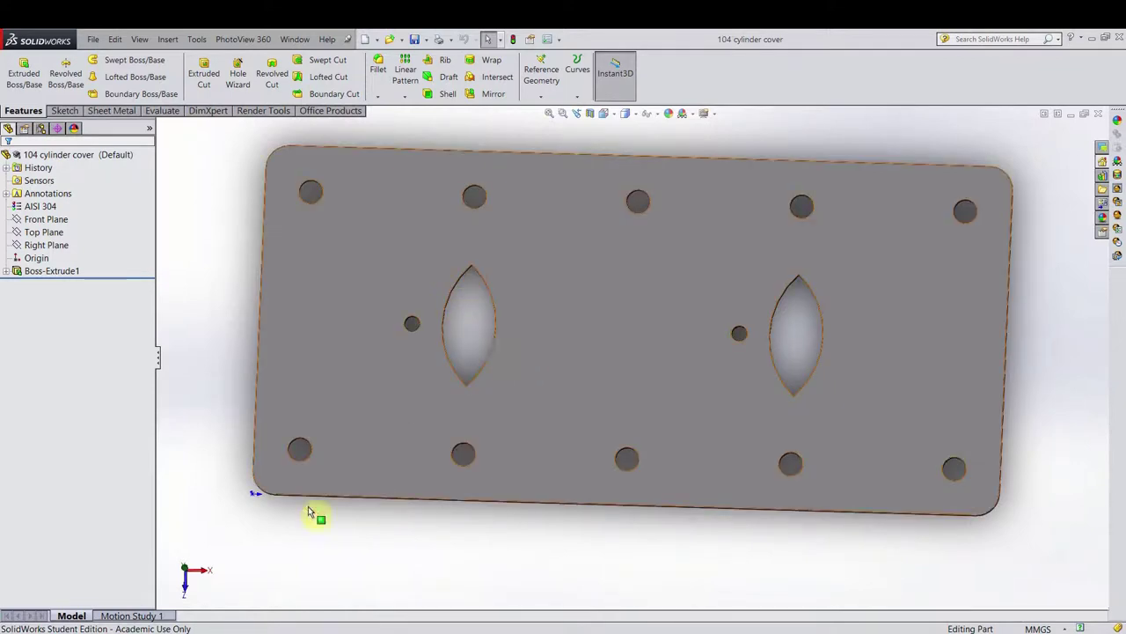
# - Switch to the 105 diaphragm lower gasket part and examine its two large round openings, small side holes and bolt holes
pyautogui.click(225, 630)
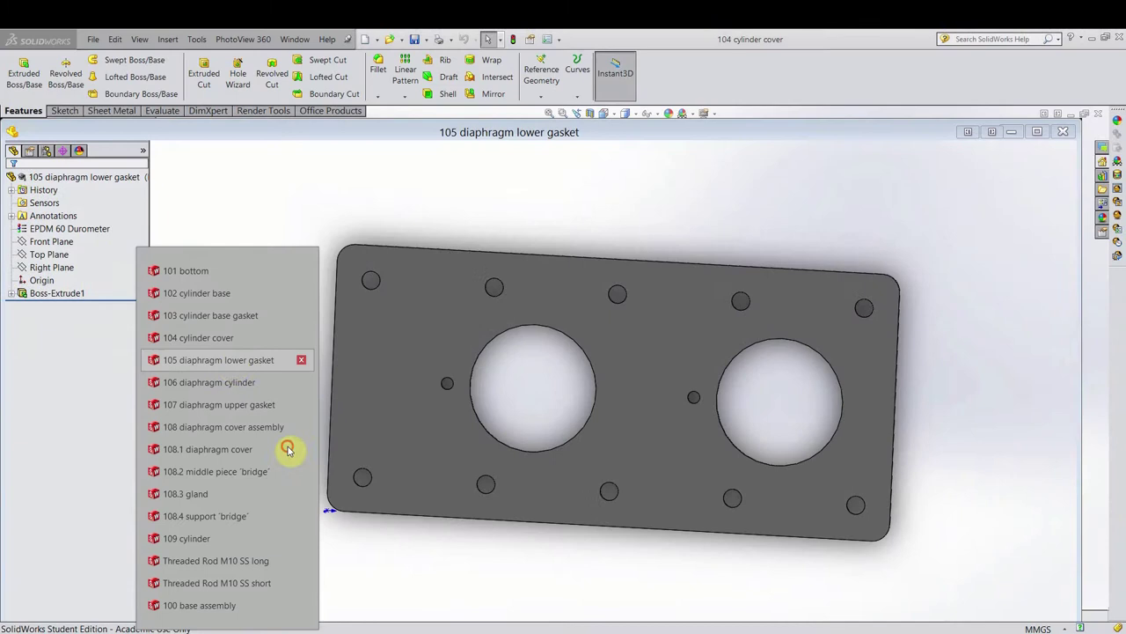
pyautogui.hotkey('ctrl', 'Tab')
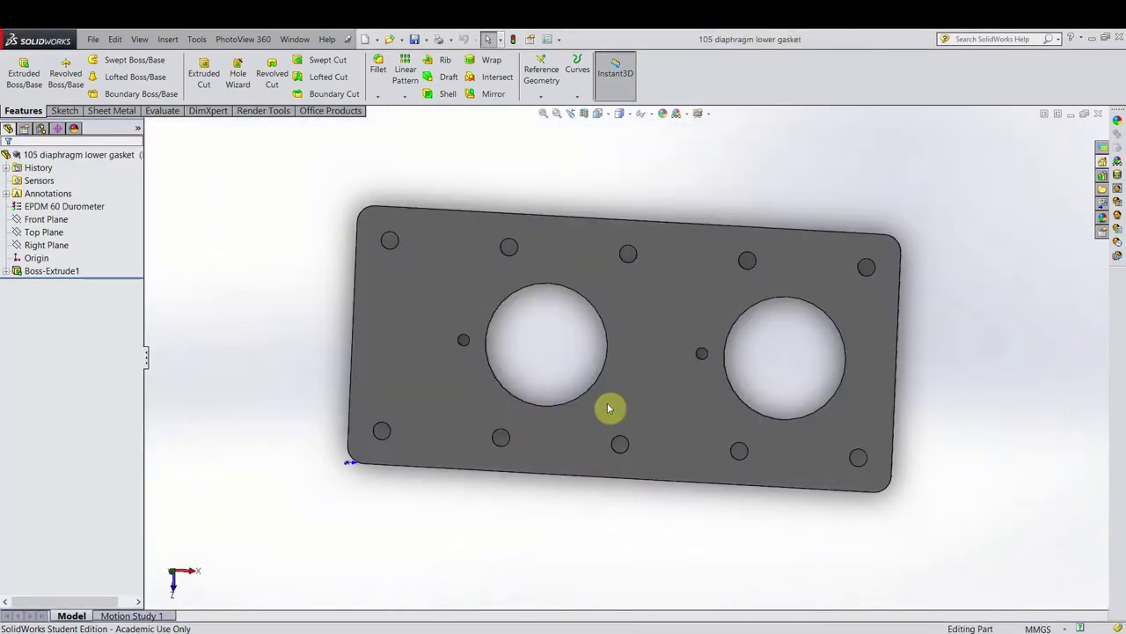
pyautogui.scroll(1, 643, 422)
pyautogui.scroll(-2, 651, 415)
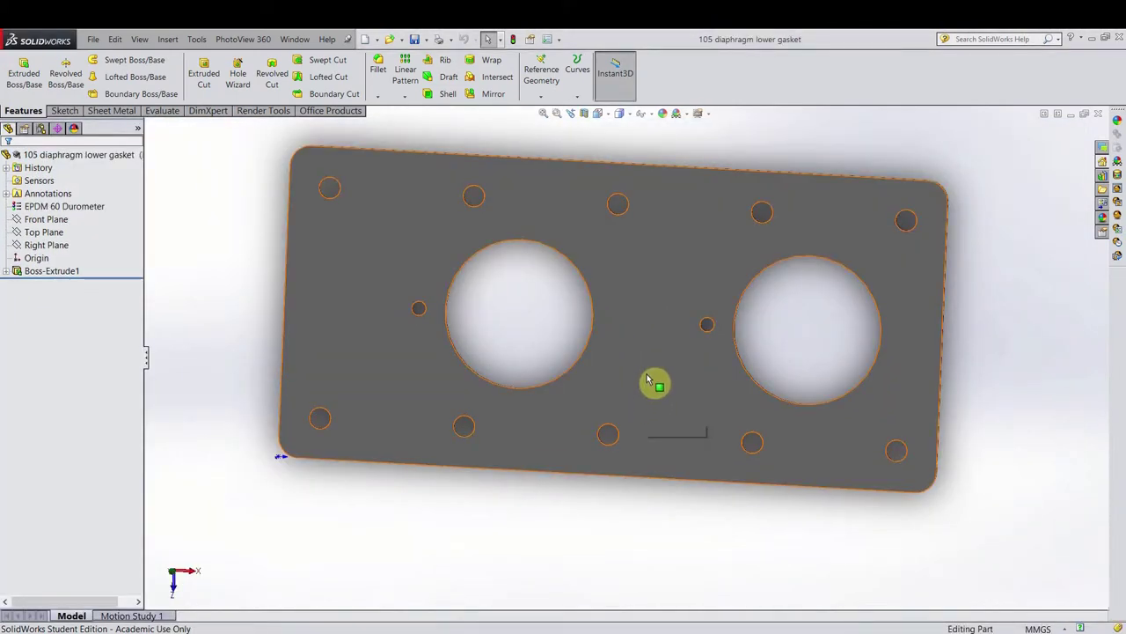
pyautogui.scroll(2, 656, 400)
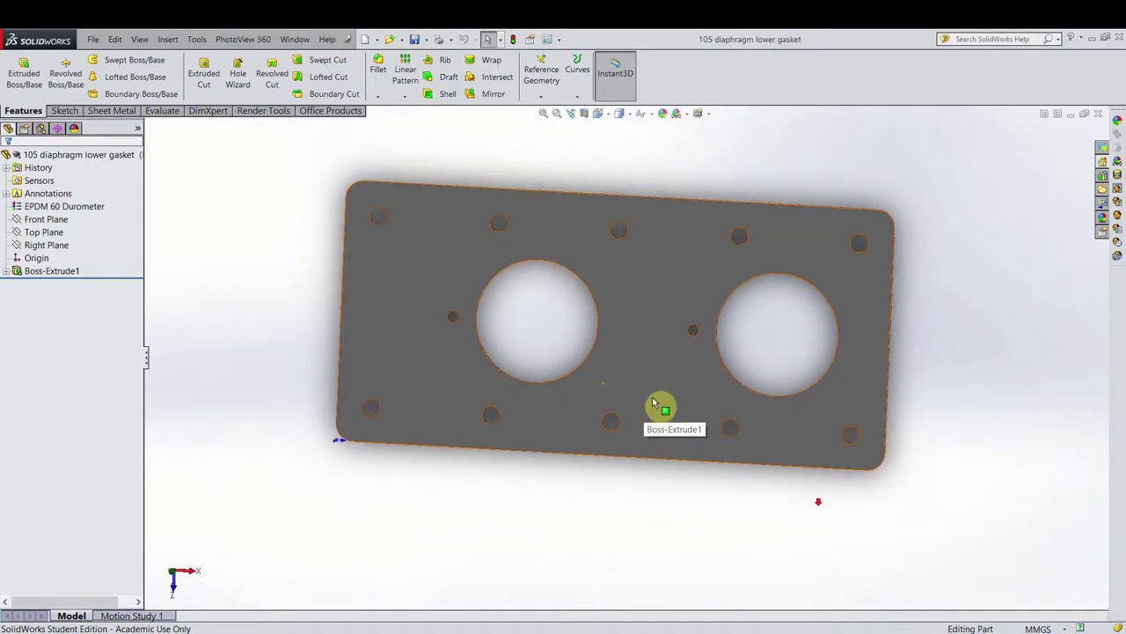
pyautogui.scroll(-3, 364, 272)
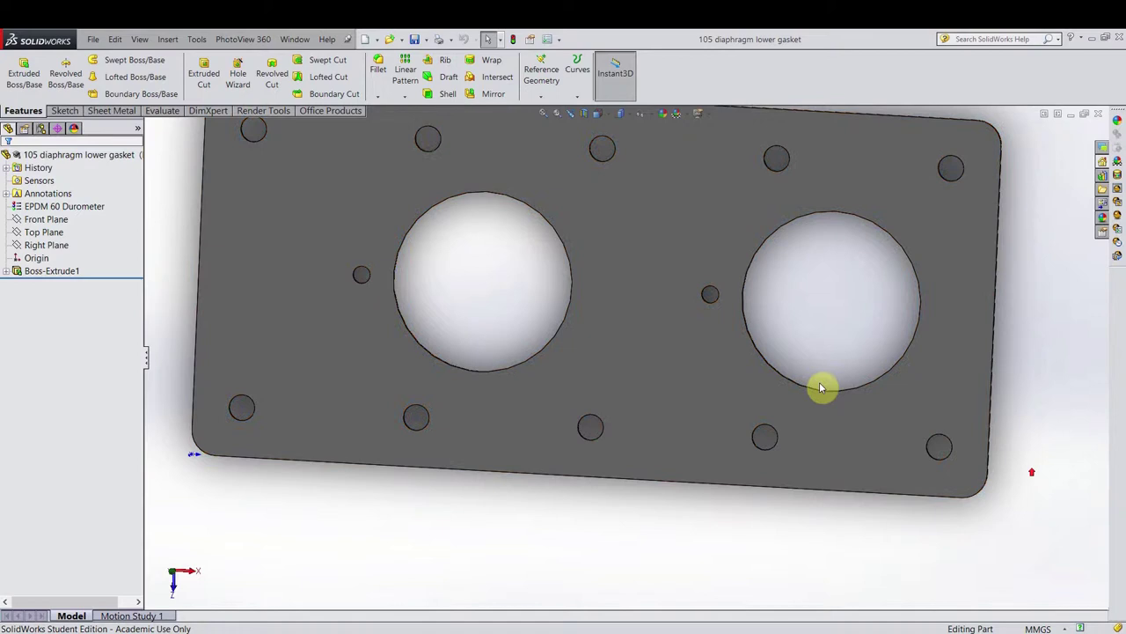
pyautogui.scroll(1, 827, 378)
pyautogui.scroll(1, 800, 348)
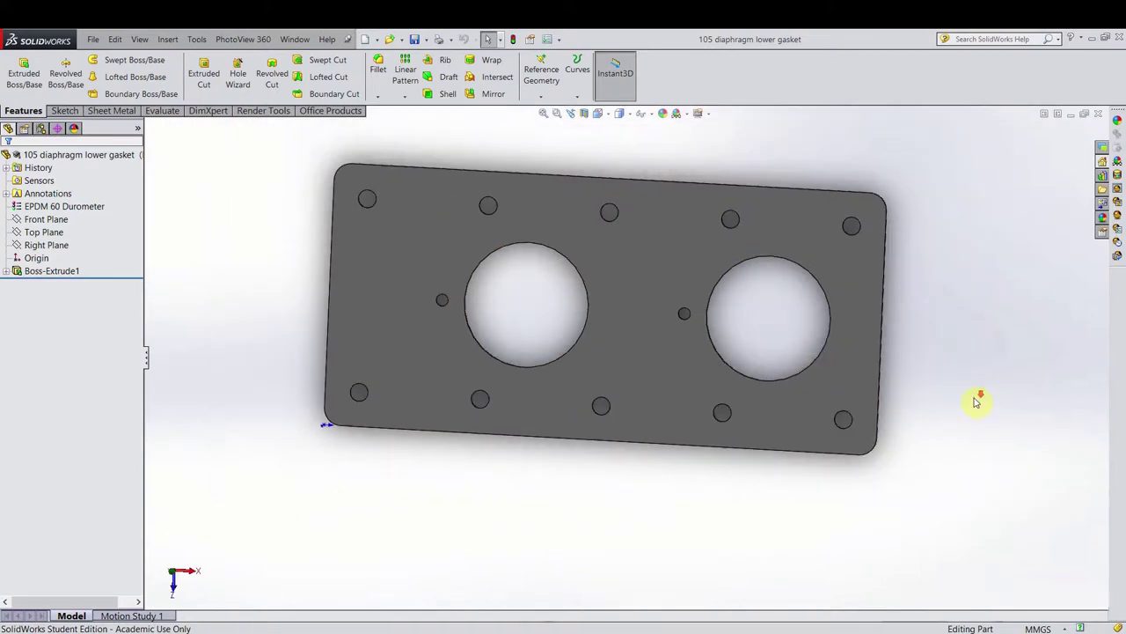
pyautogui.scroll(-1, 977, 401)
pyautogui.scroll(-1, 779, 322)
pyautogui.scroll(1, 765, 324)
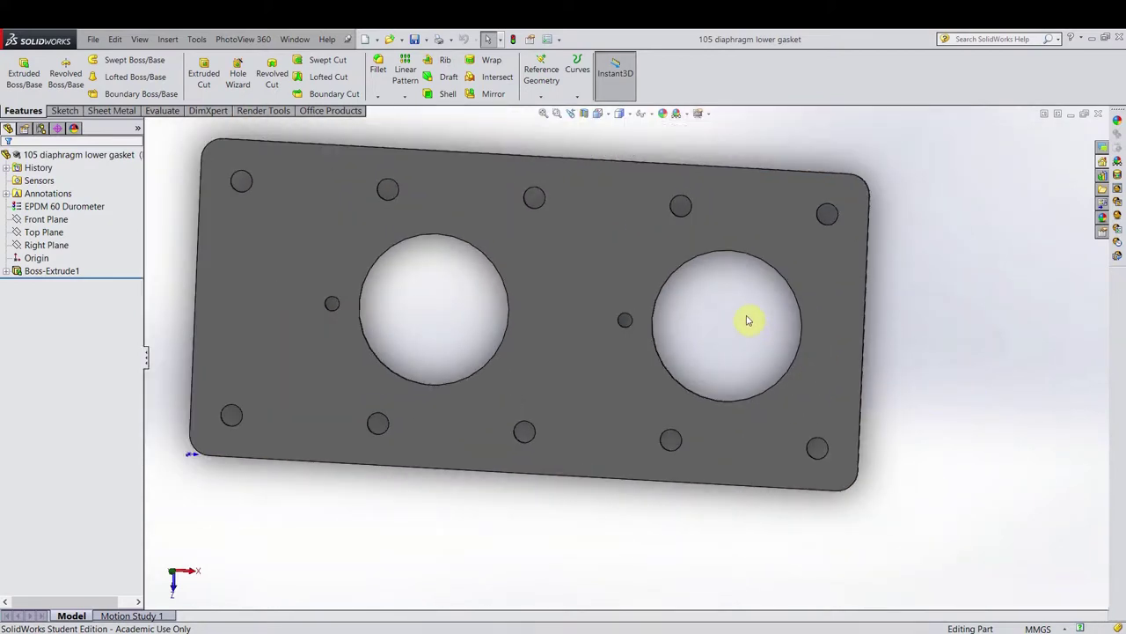
pyautogui.scroll(1, 936, 391)
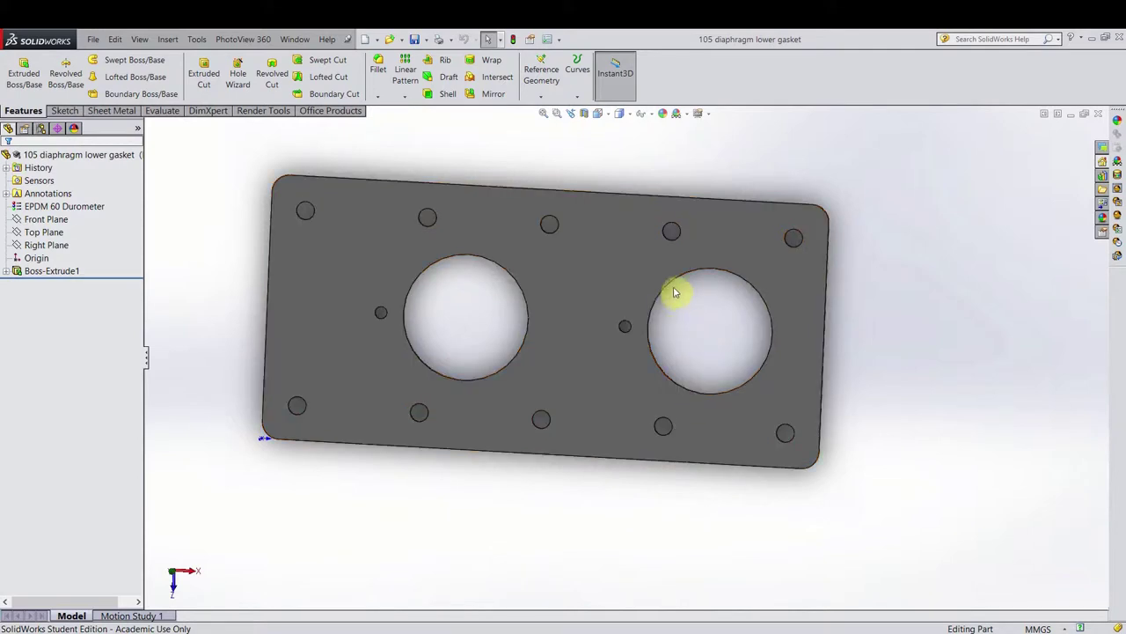
# - Switch to the 106 diaphragm cylinder part and examine the mahogany plate's edge thickness, two large bores and small holes
pyautogui.click(227, 630)
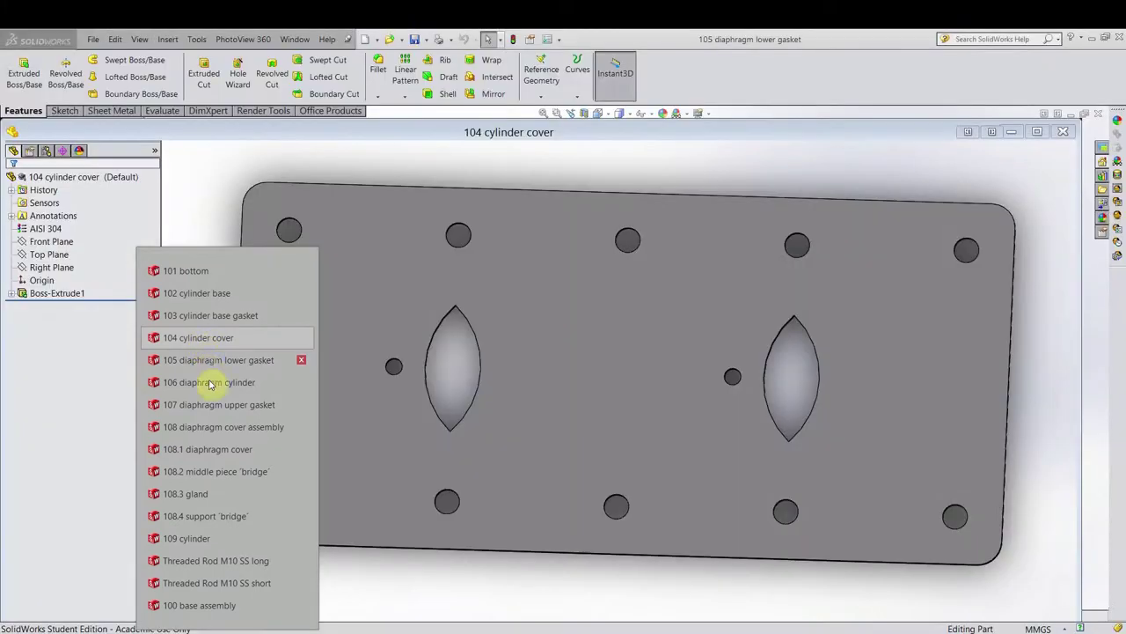
pyautogui.click(212, 407)
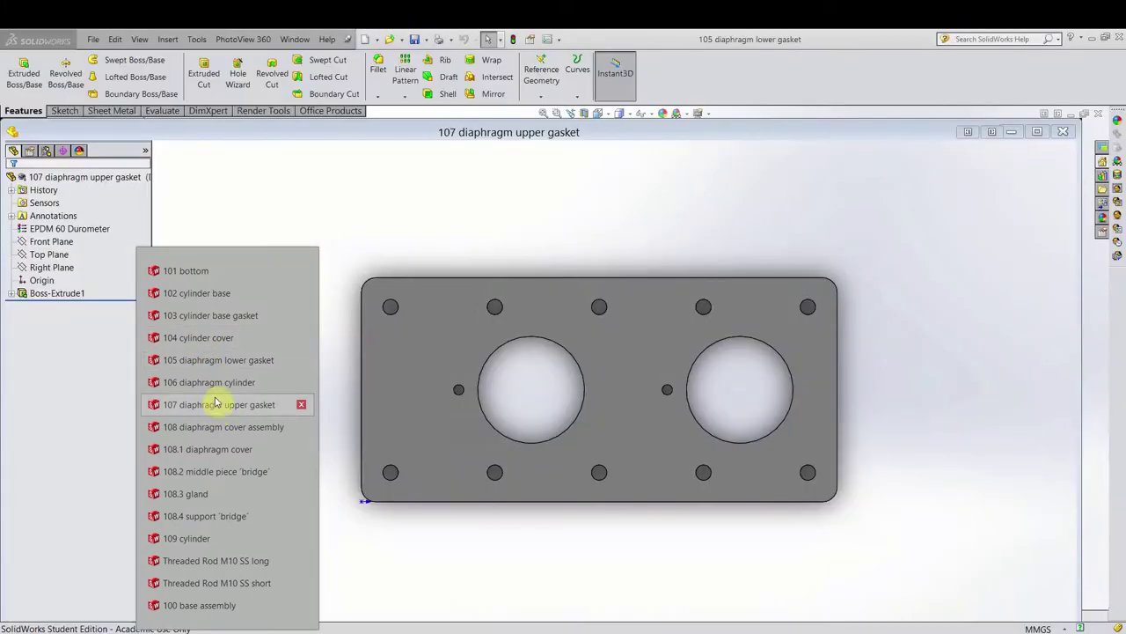
pyautogui.click(219, 383)
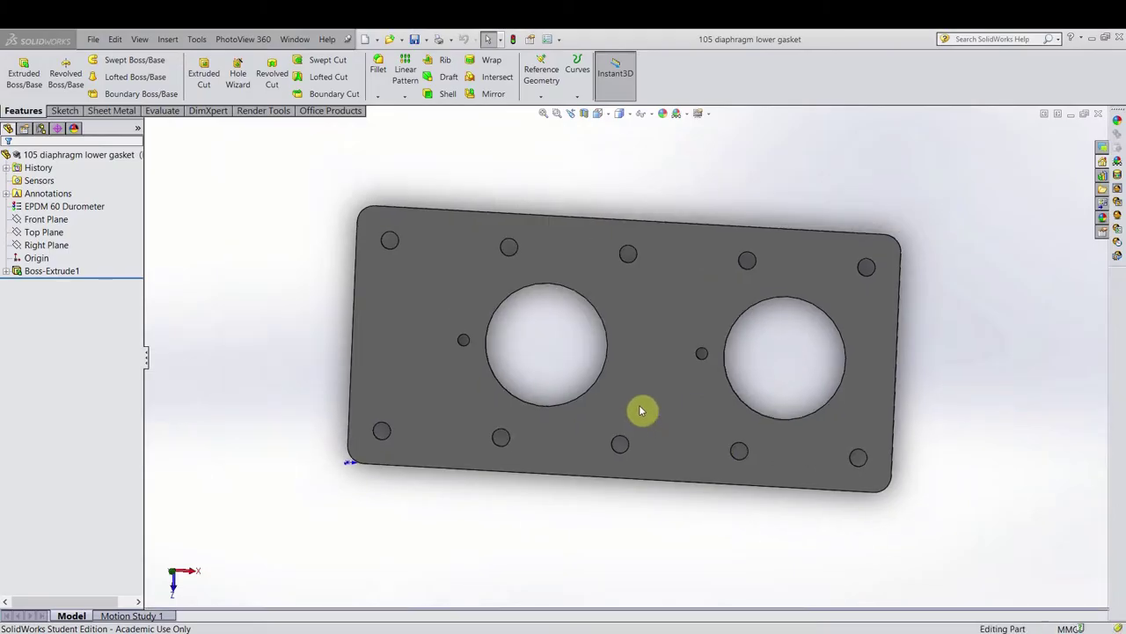
pyautogui.moveTo(643, 383); pyautogui.dragTo(824, 450, button='middle')
pyautogui.scroll(1, 824, 451)
pyautogui.scroll(-5, 666, 420)
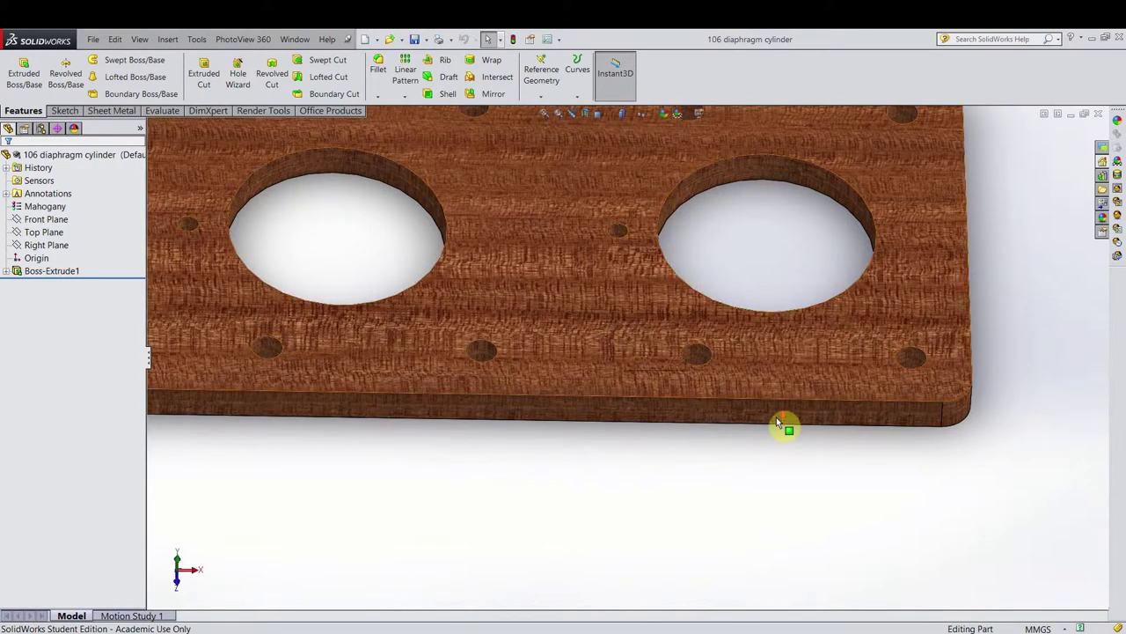
pyautogui.scroll(4, 629, 356)
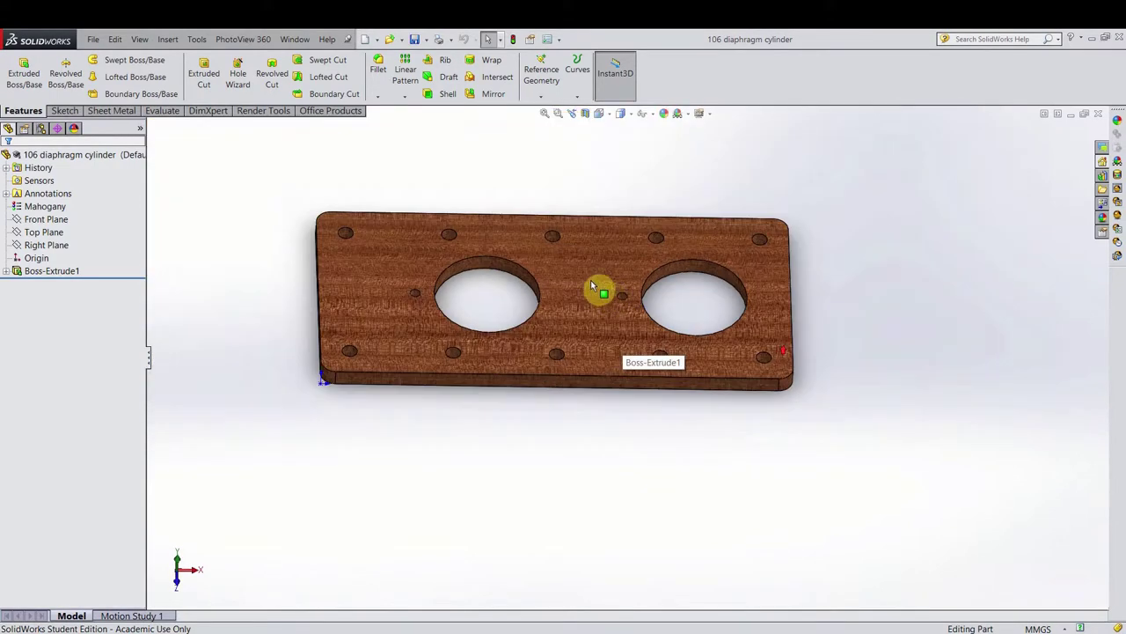
pyautogui.moveTo(588, 288)
pyautogui.mouseDown(button='middle')
pyautogui.moveTo(581, 317)
pyautogui.moveTo(583, 267)
pyautogui.mouseUp(button='middle')
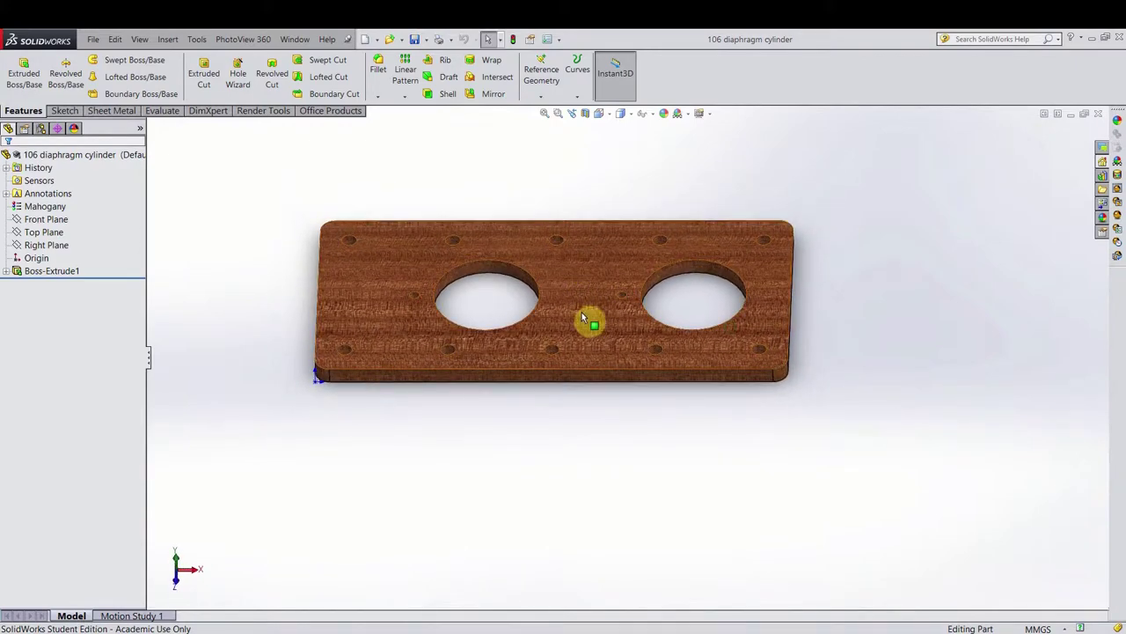
pyautogui.scroll(2, 581, 301)
pyautogui.scroll(-5, 581, 302)
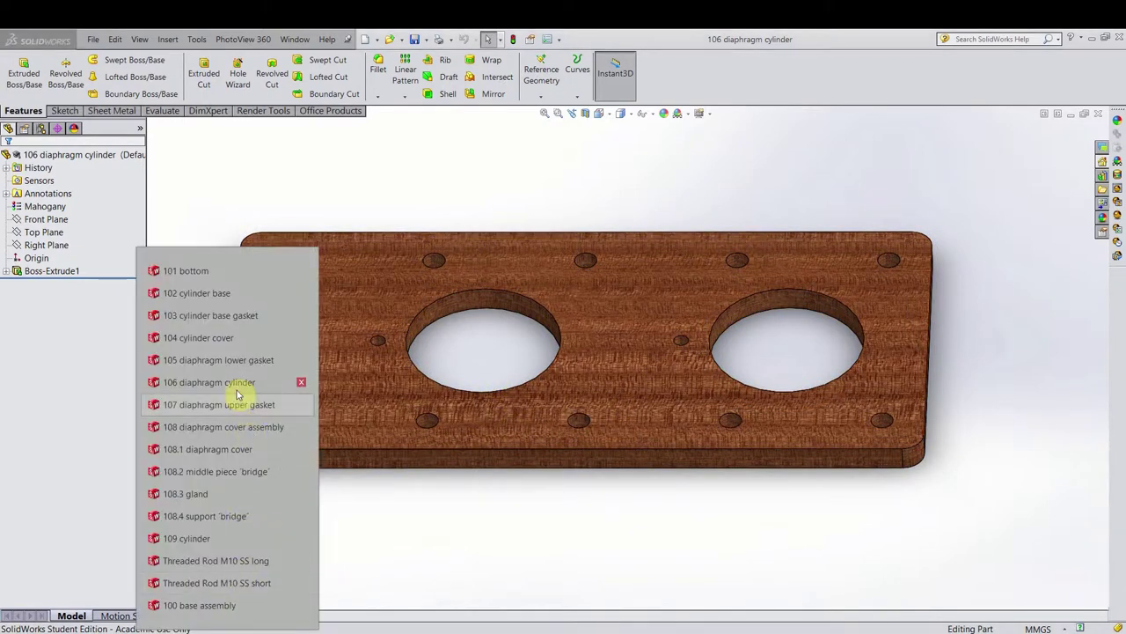
# - Switch to the 107 diaphragm upper gasket part and examine its two large round openings, small side holes and bolt holes
pyautogui.click(234, 402)
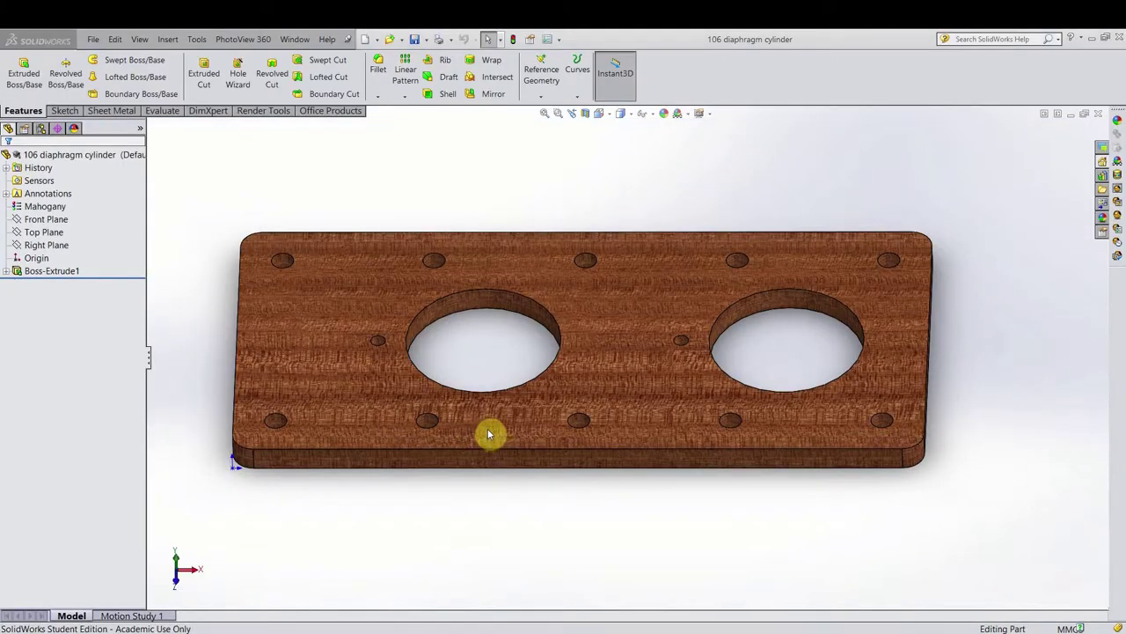
pyautogui.scroll(-5, 586, 357)
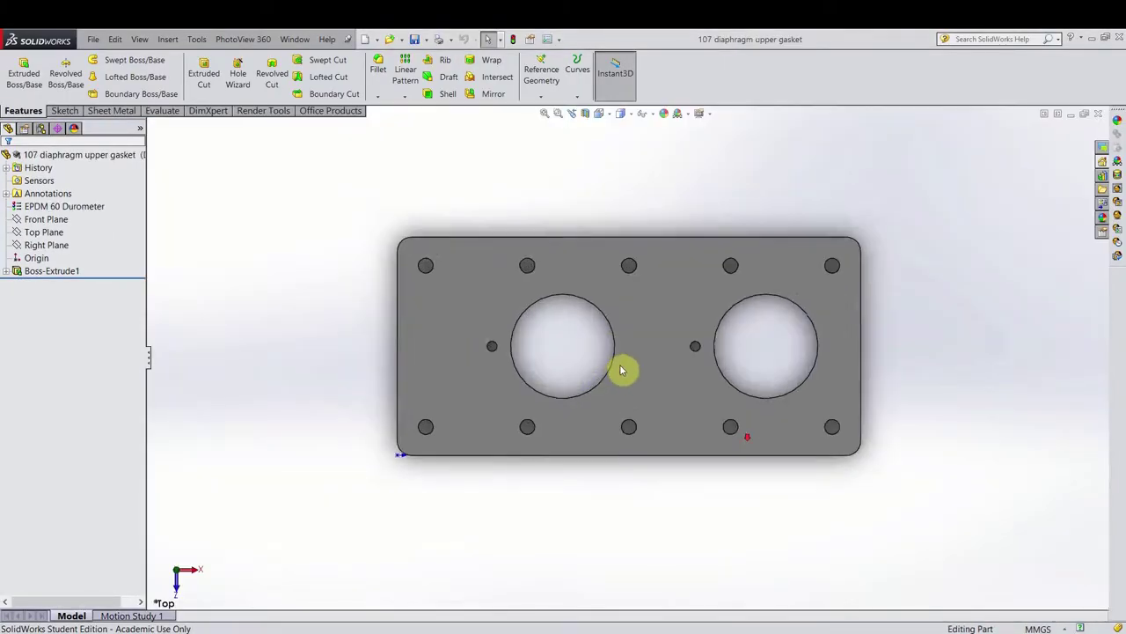
pyautogui.moveTo(254, 513); pyautogui.dragTo(193, 628, button='middle')
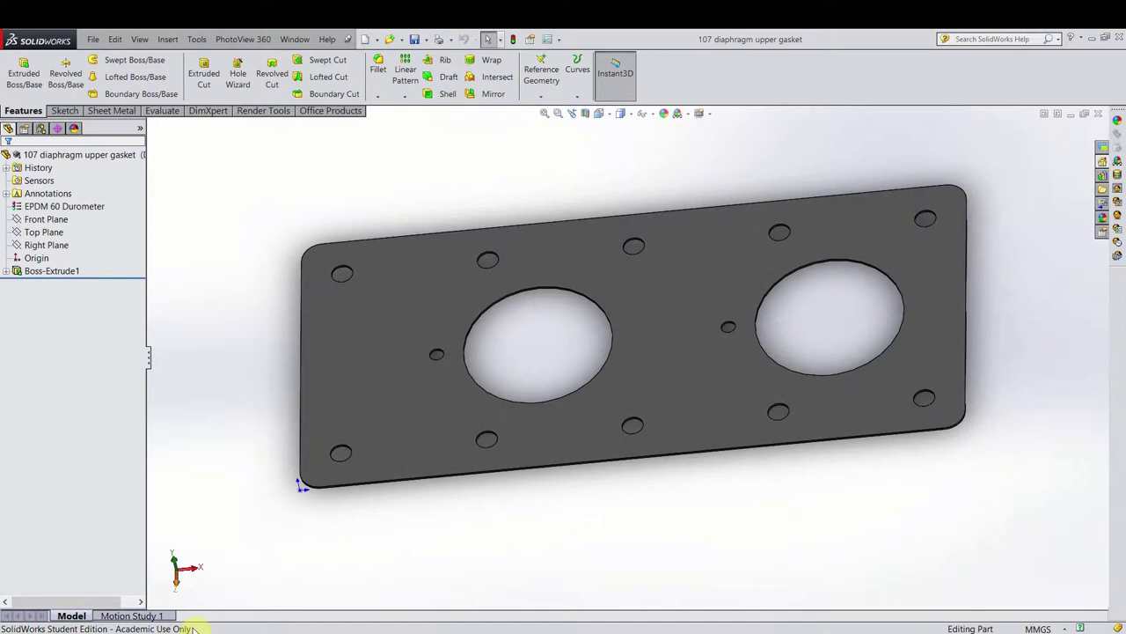
# - Switch to the 108.1 diaphragm cover part and examine the mahogany plate's large openings and surrounding holes
pyautogui.moveTo(227, 631)
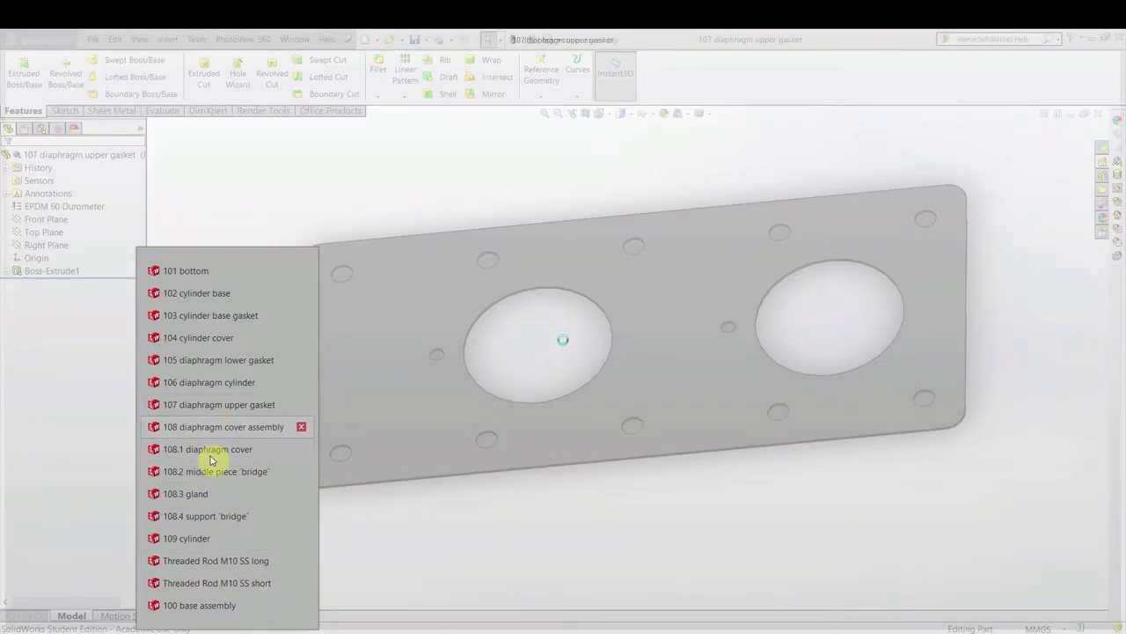
pyautogui.click(221, 449)
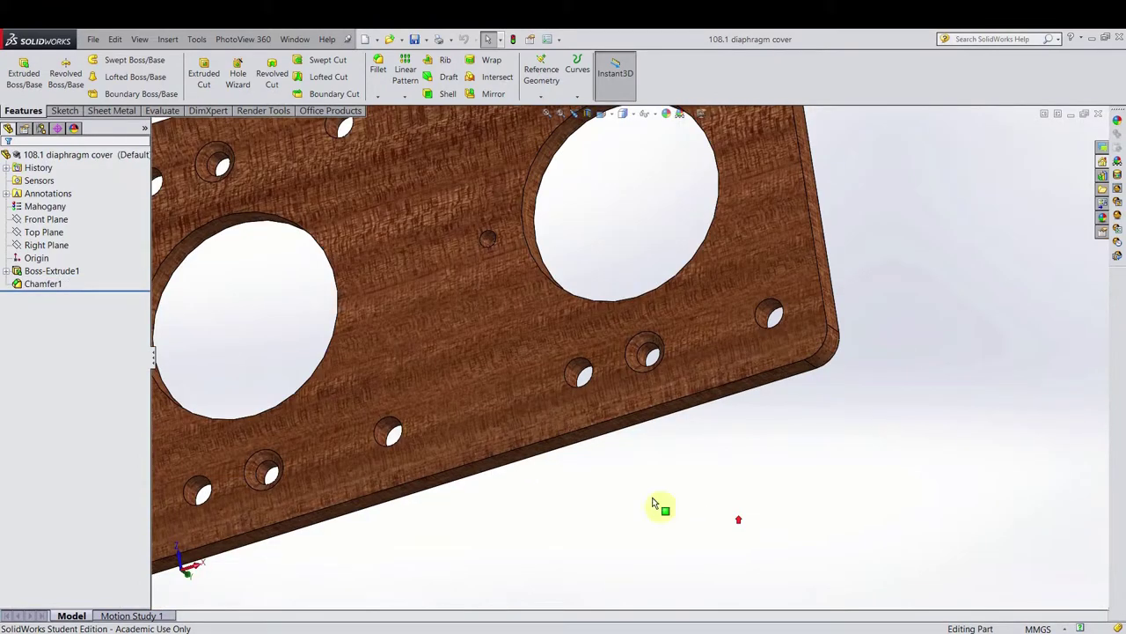
pyautogui.scroll(6, 653, 503)
pyautogui.moveTo(550, 322); pyautogui.dragTo(709, 460, button='middle')
pyautogui.scroll(5, 543, 372)
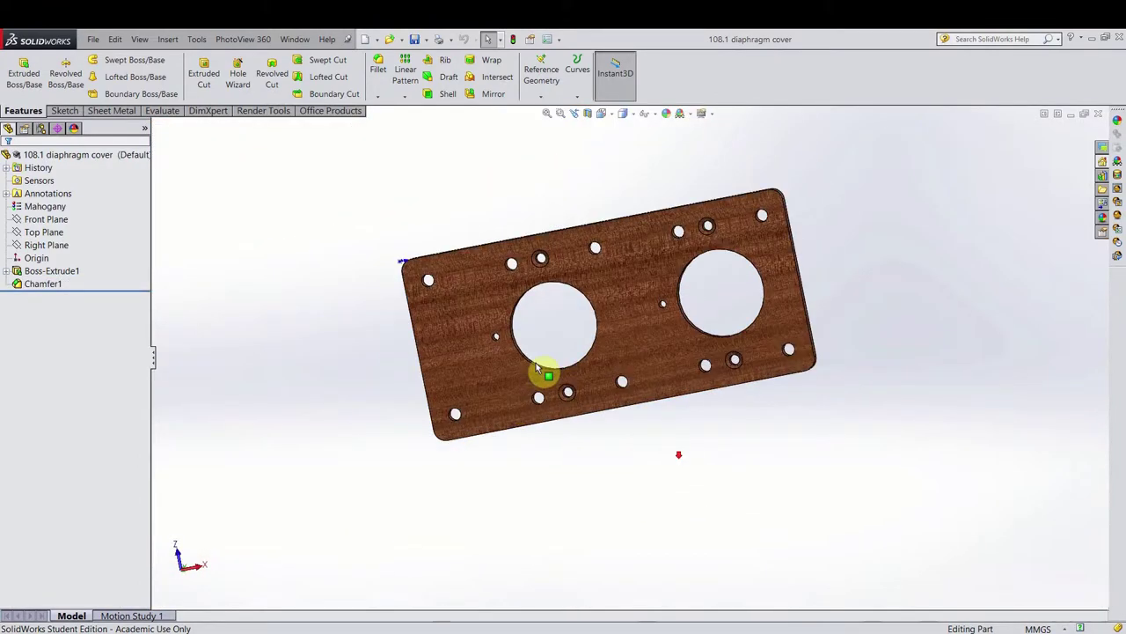
pyautogui.scroll(-2, 757, 314)
pyautogui.scroll(2, 848, 294)
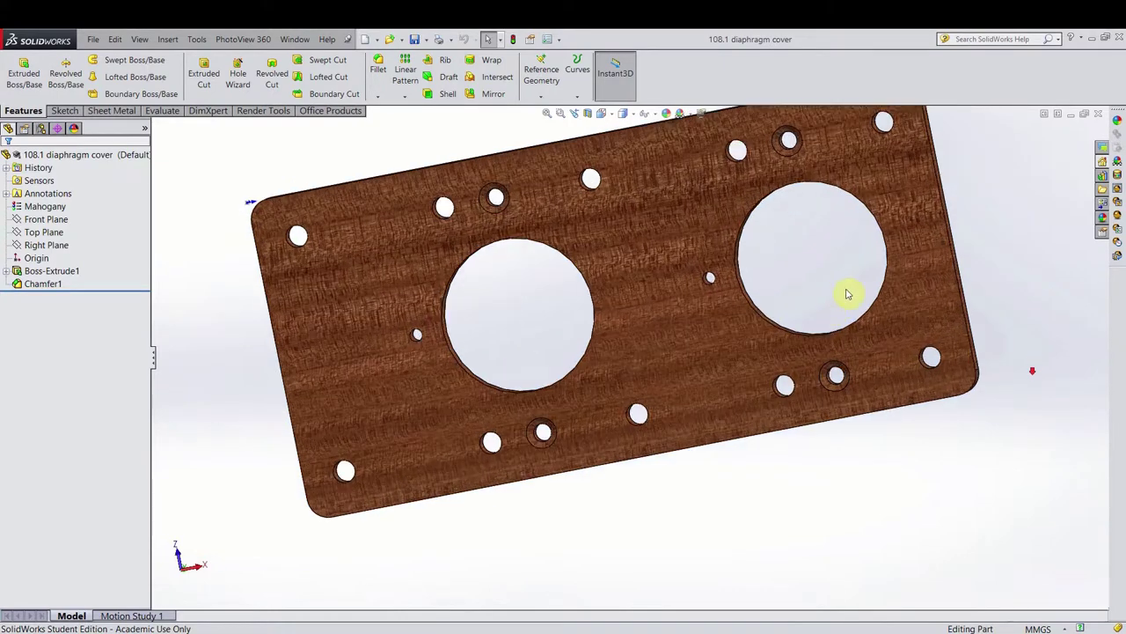
pyautogui.scroll(-2, 807, 235)
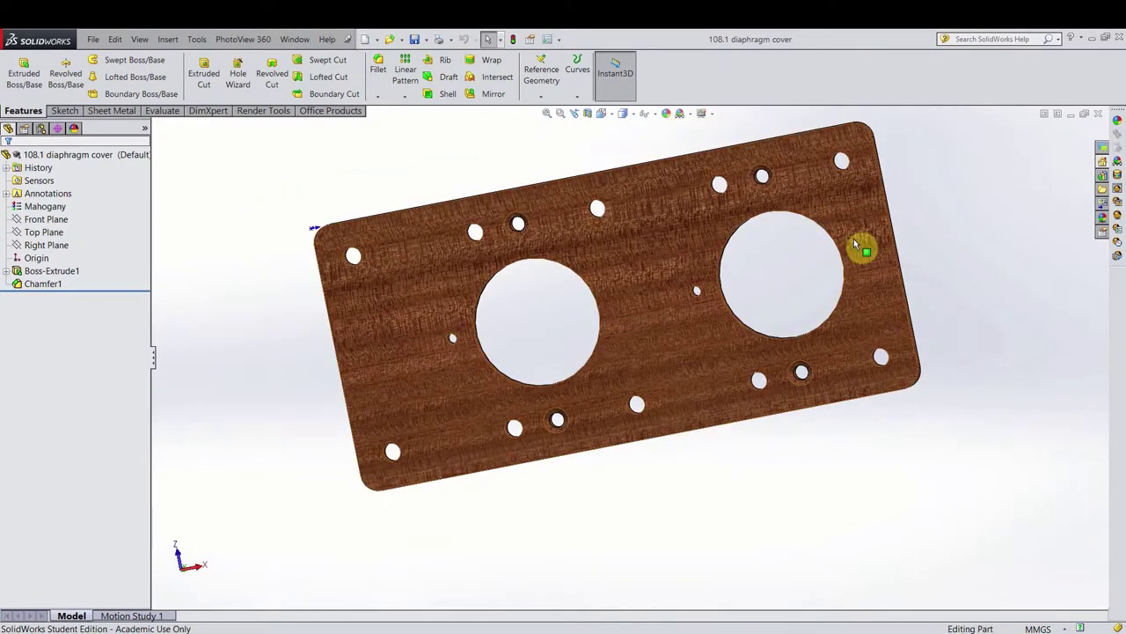
pyautogui.scroll(2, 792, 235)
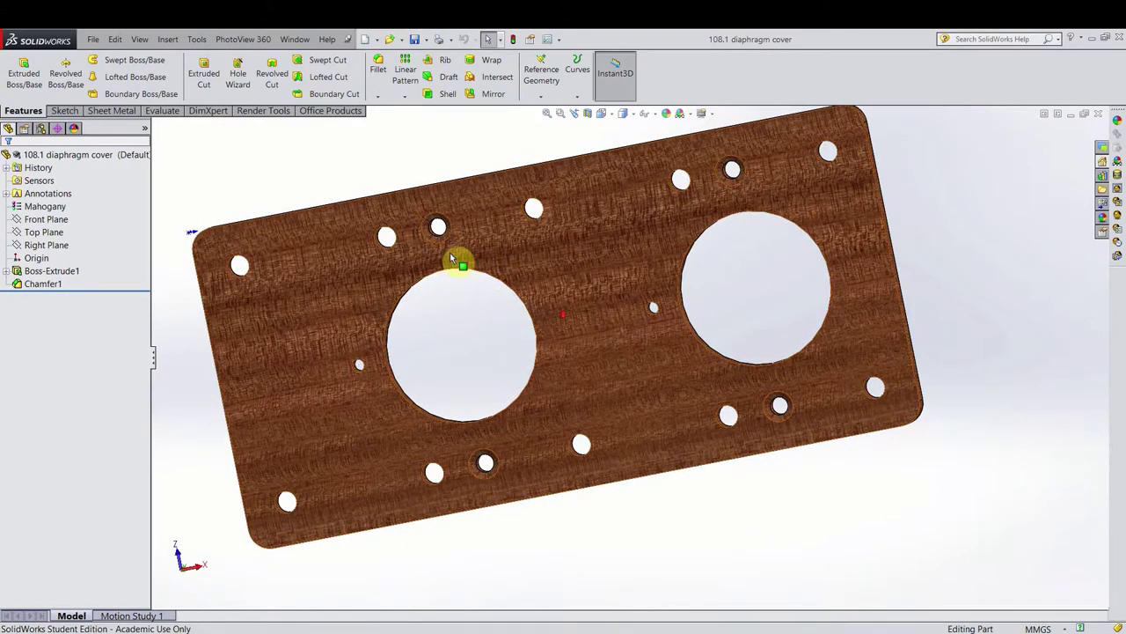
# - Examine the diaphragm cover's chamfered screw hole above the first large opening and its position among the plain holes
pyautogui.scroll(-8, 451, 257)
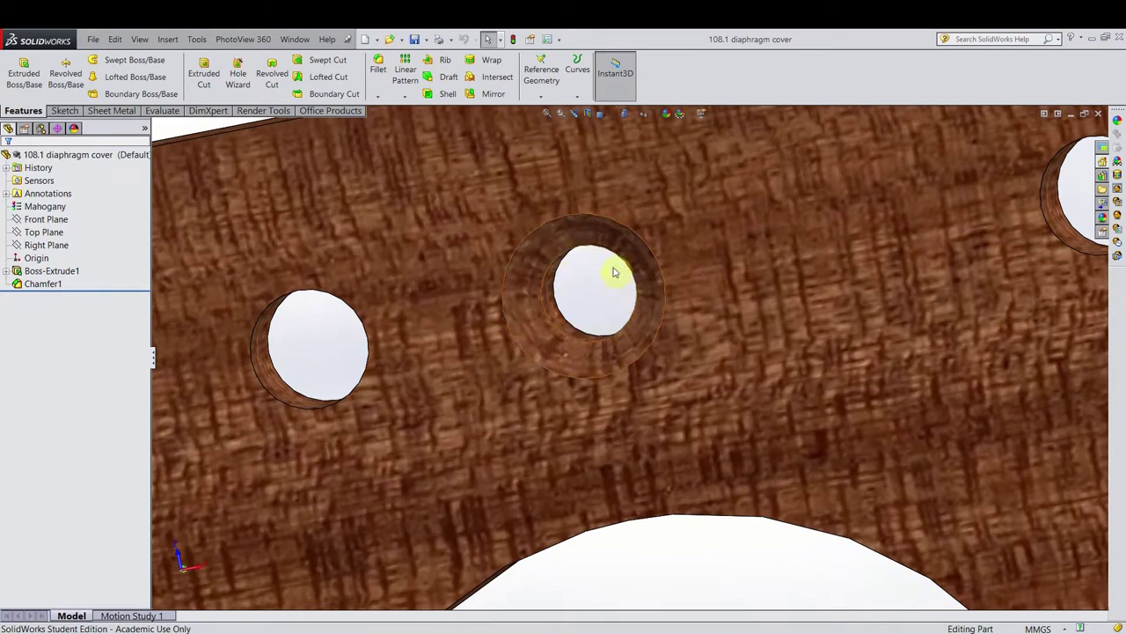
pyautogui.scroll(10, 615, 272)
pyautogui.scroll(-4, 661, 539)
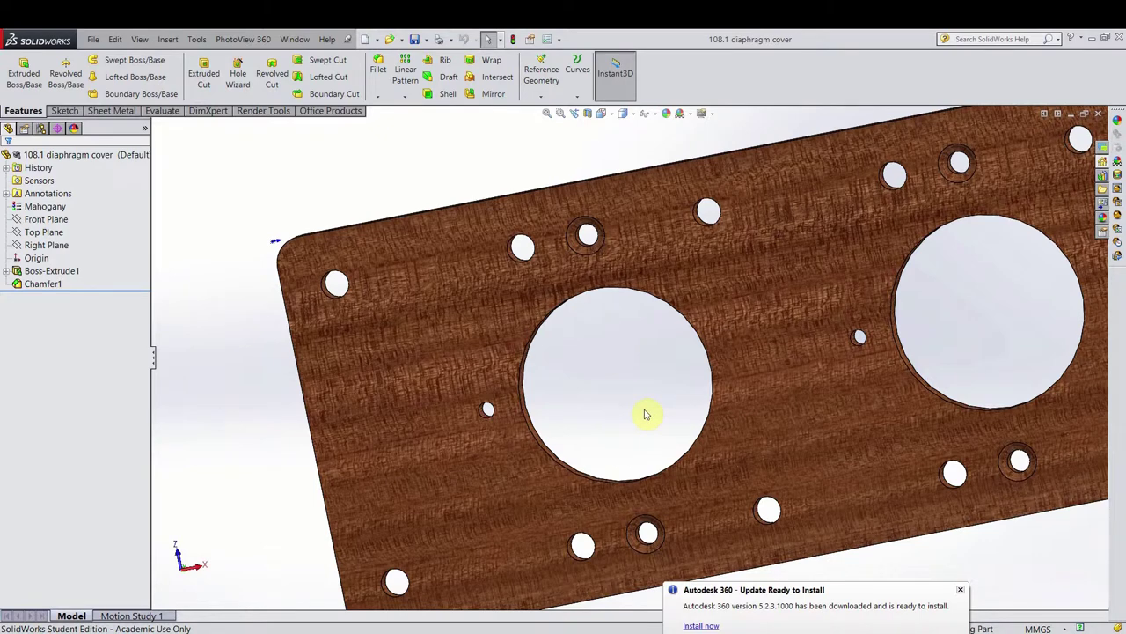
pyautogui.scroll(-2, 666, 359)
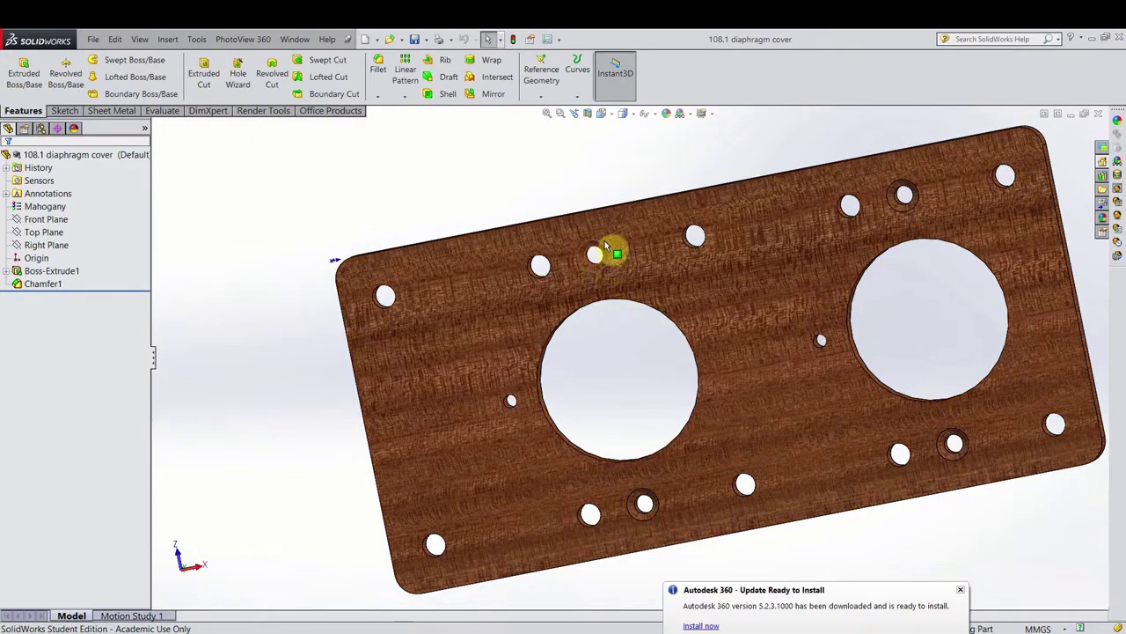
pyautogui.scroll(-3, 611, 327)
pyautogui.scroll(2, 689, 402)
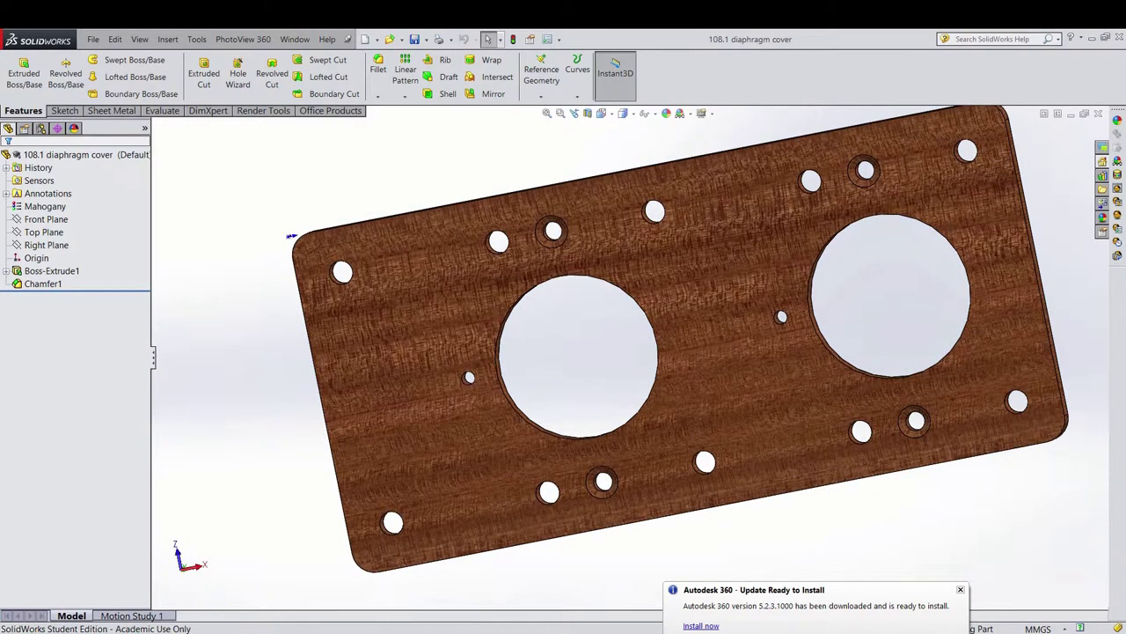
# - Switch to the 108 diaphragm cover assembly and examine the two bridges and brass glands mounted on the cover
pyautogui.moveTo(232, 627)
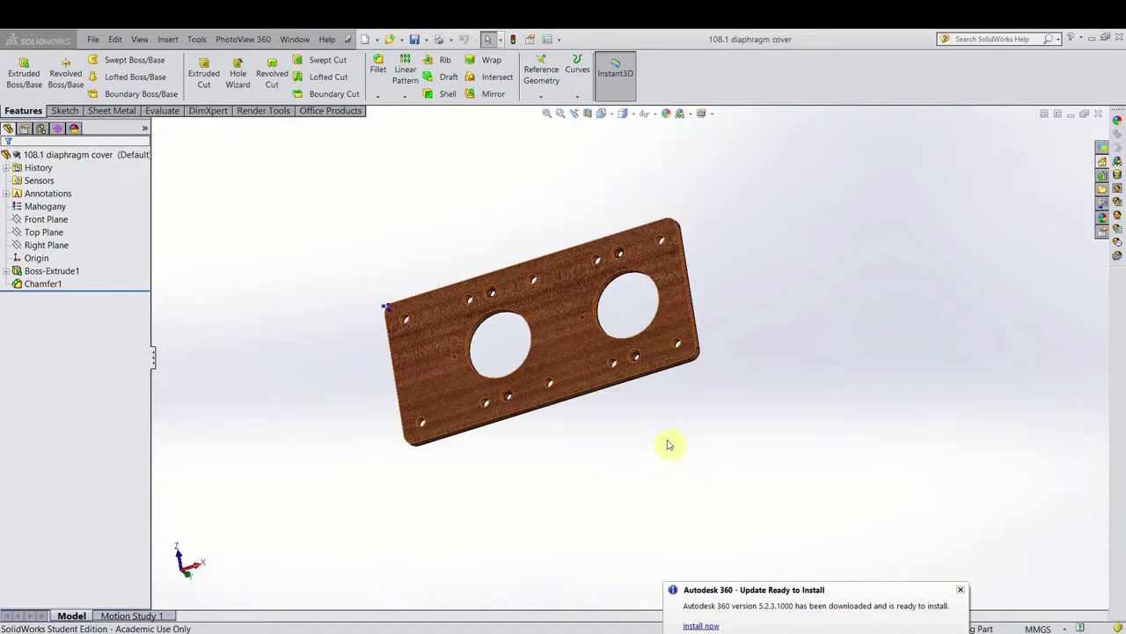
pyautogui.scroll(1, 764, 473)
pyautogui.scroll(-3, 772, 473)
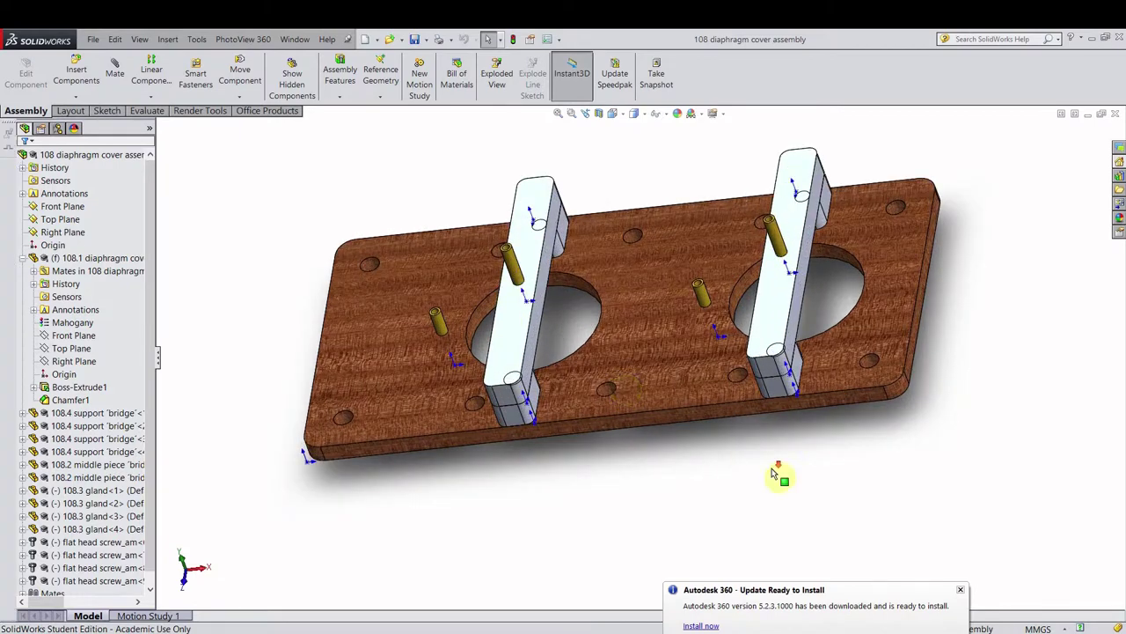
pyautogui.scroll(-2, 620, 379)
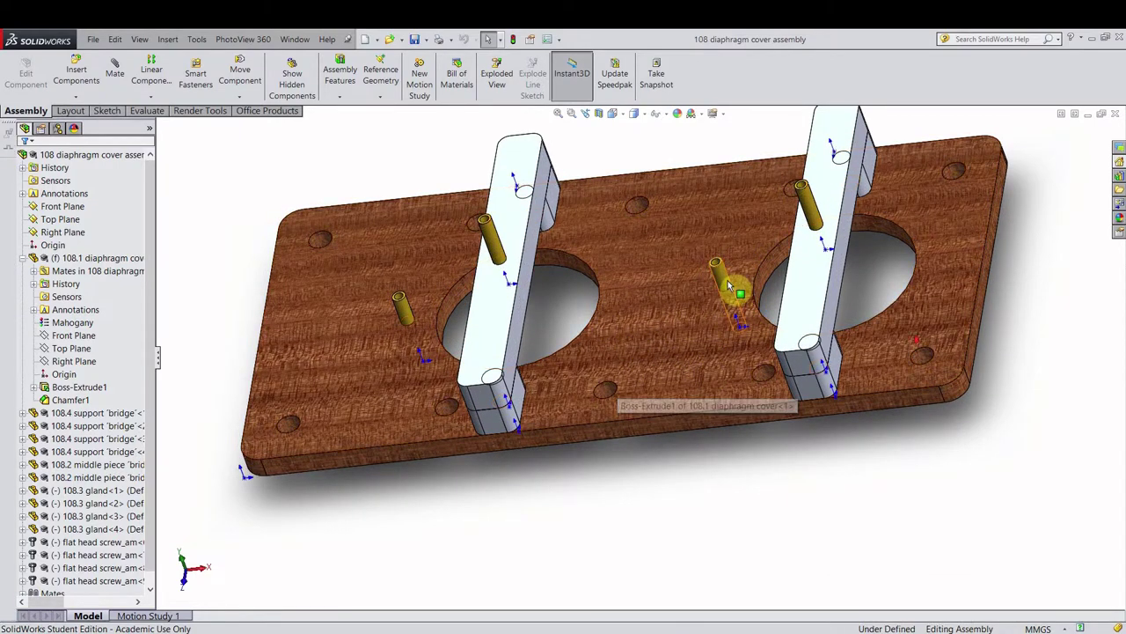
# - Examine the hollow 108.3 gland standing on the cover plate between the two bridges, leaving nothing selected
pyautogui.scroll(-5, 728, 291)
pyautogui.scroll(-2, 846, 361)
pyautogui.scroll(-3, 689, 283)
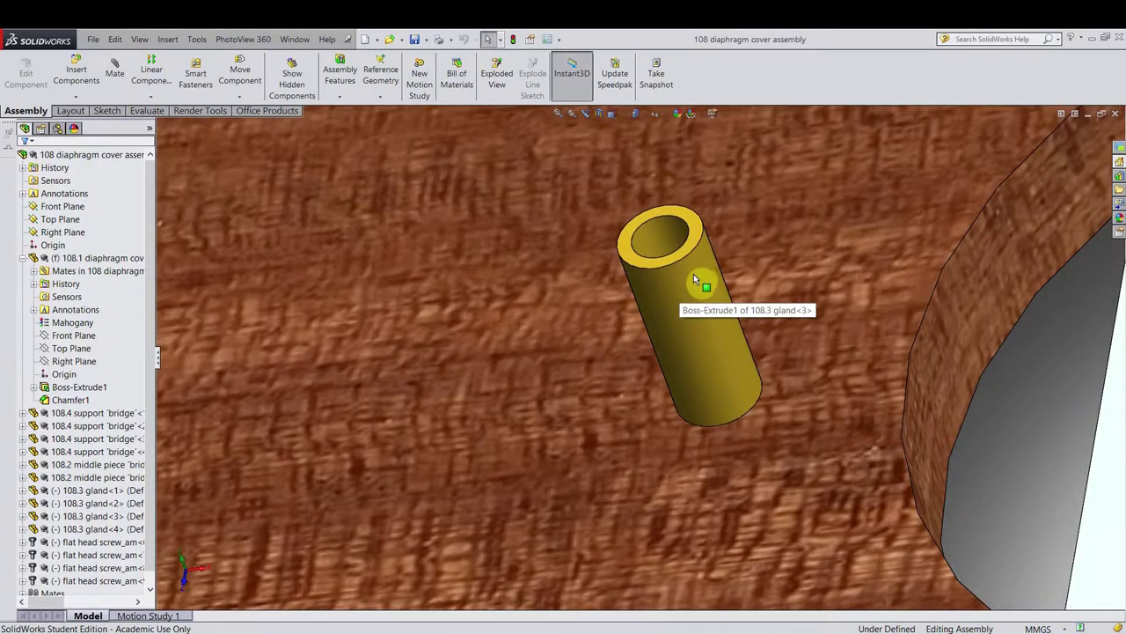
pyautogui.click(646, 322)
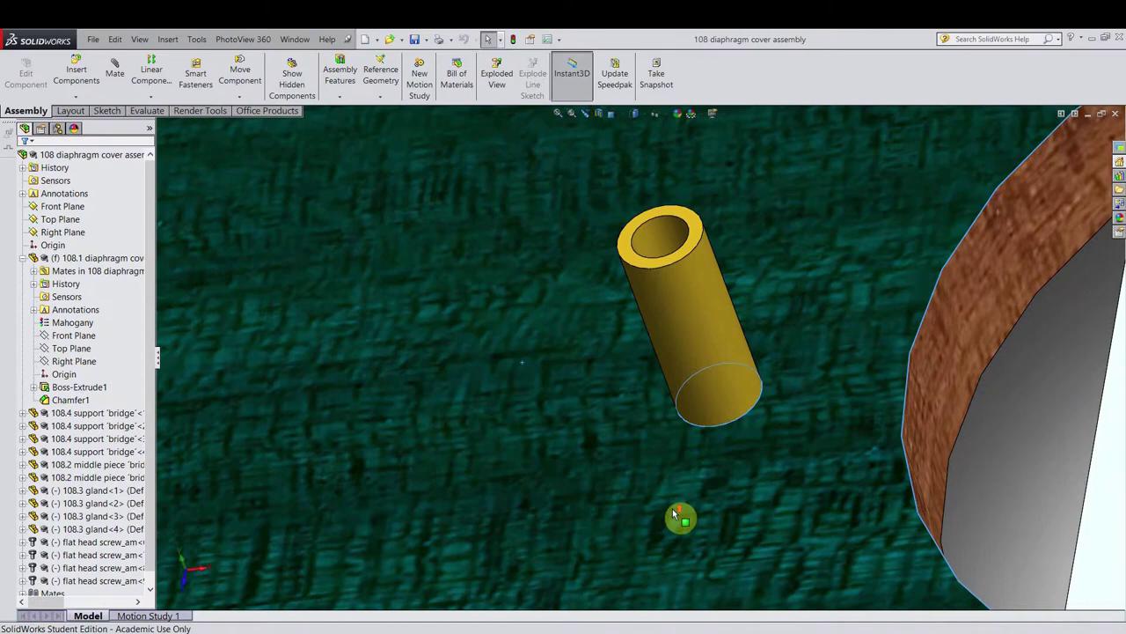
pyautogui.click(672, 513)
pyautogui.scroll(9, 672, 513)
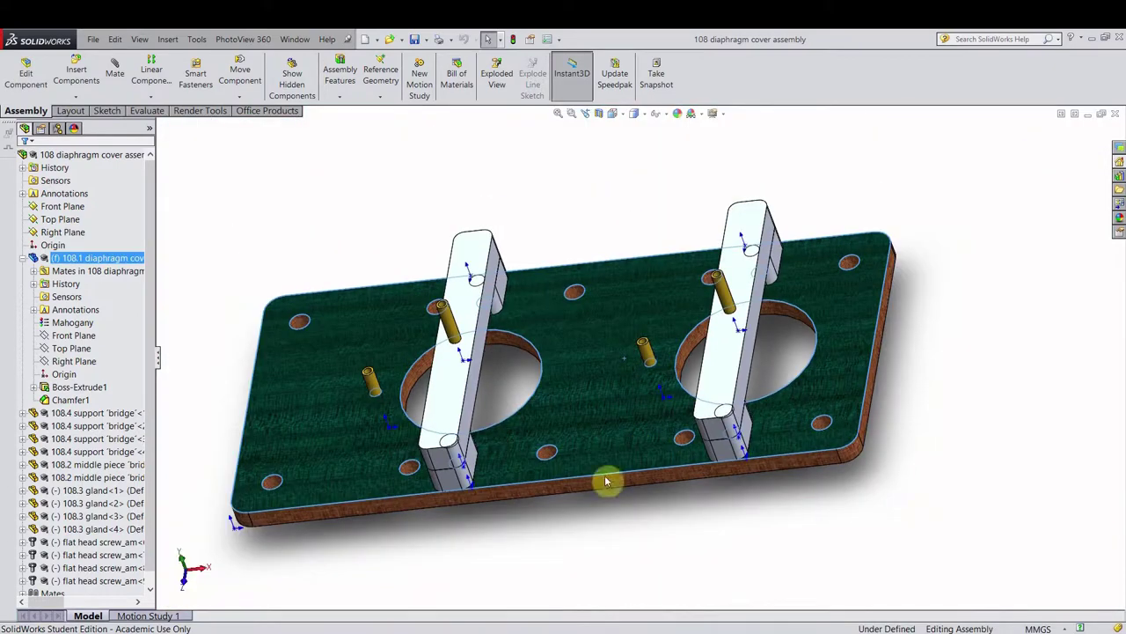
pyautogui.press('Escape')
# - Examine the bridge supports, middle pieces and the glands passing through them above the two large openings
pyautogui.scroll(-4, 578, 385)
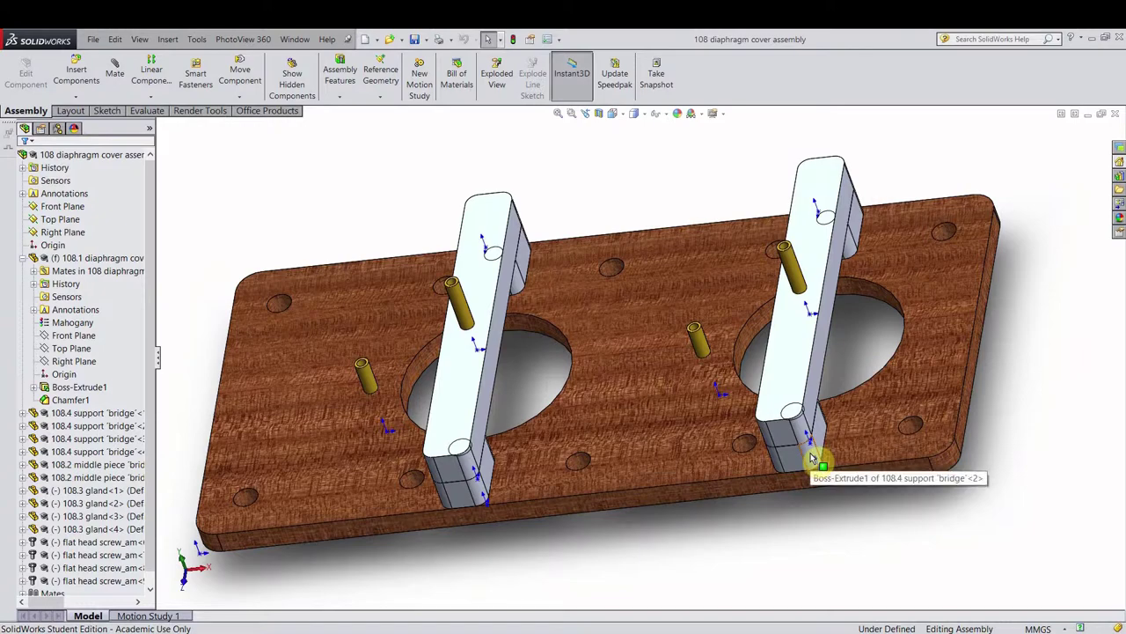
pyautogui.scroll(-5, 814, 452)
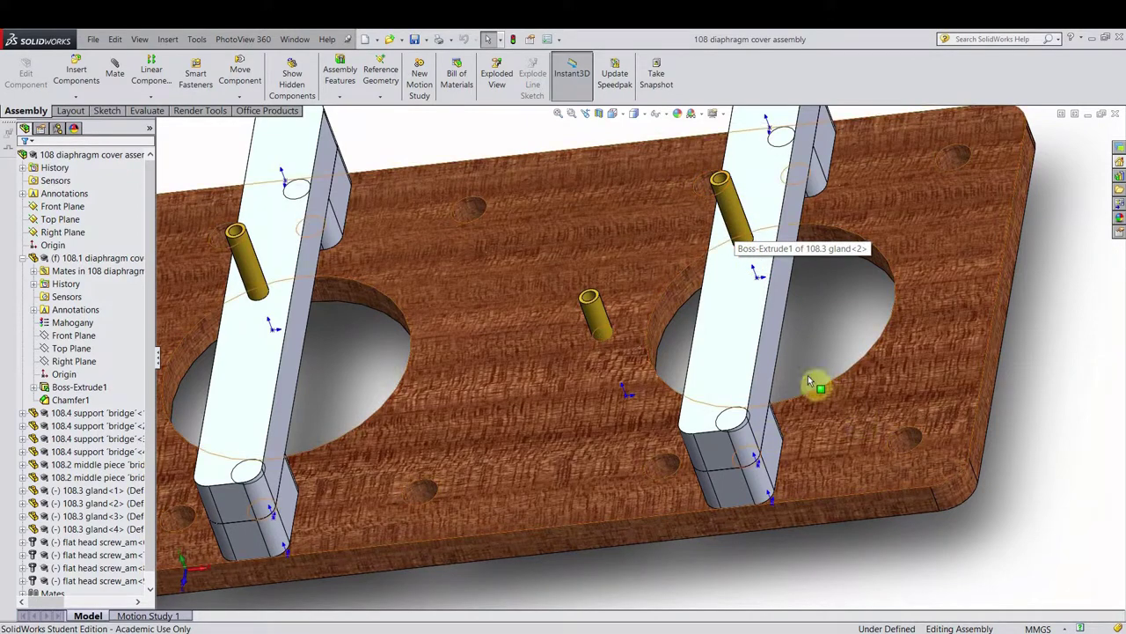
pyautogui.scroll(1, 929, 505)
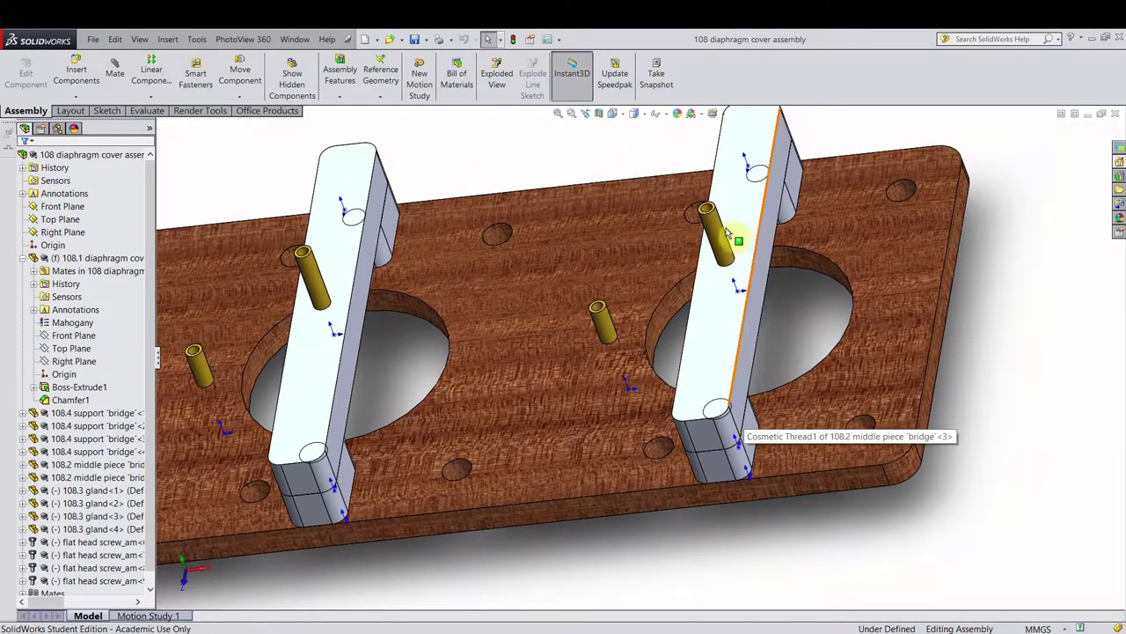
pyautogui.scroll(1, 718, 249)
pyautogui.scroll(-2, 886, 332)
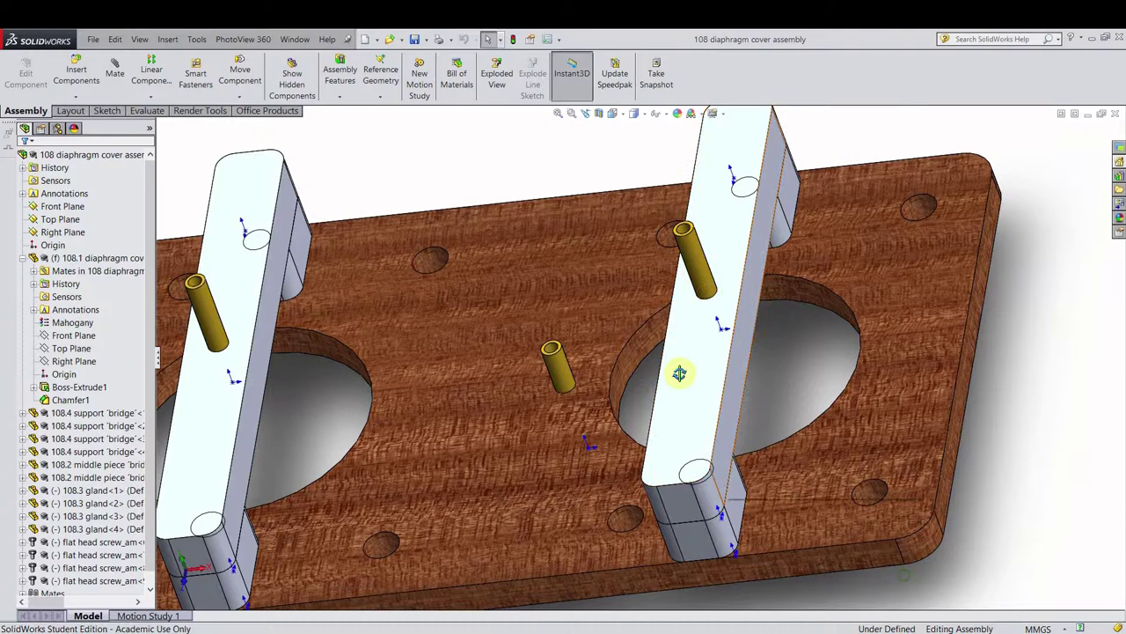
# - Examine the underside of the diaphragm cover assembly, including the flat head screws that hold the bridge supports
pyautogui.moveTo(678, 372); pyautogui.dragTo(779, 256, button='middle')
pyautogui.scroll(3, 890, 600)
pyautogui.scroll(-4, 716, 475)
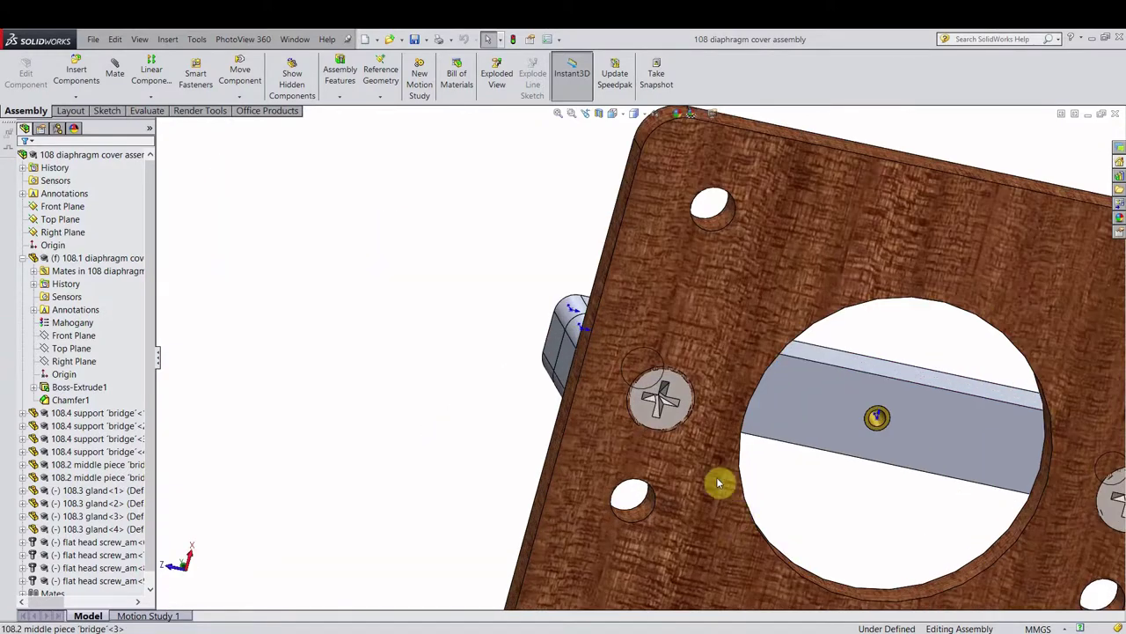
pyautogui.scroll(2, 789, 513)
pyautogui.scroll(3, 790, 518)
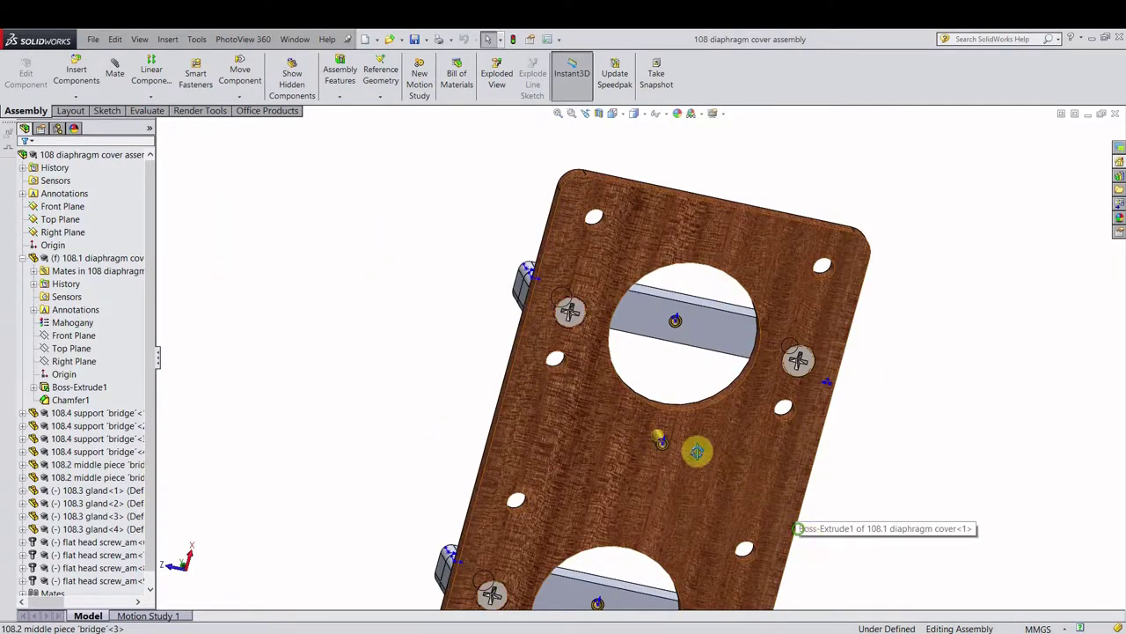
pyautogui.moveTo(694, 452)
pyautogui.mouseDown(button='middle')
pyautogui.moveTo(801, 548)
pyautogui.moveTo(704, 453)
pyautogui.mouseUp(button='middle')
# - Switch to the 100 base assembly and examine the two 109 cylinders hanging below the cylinder base
pyautogui.click(238, 628)
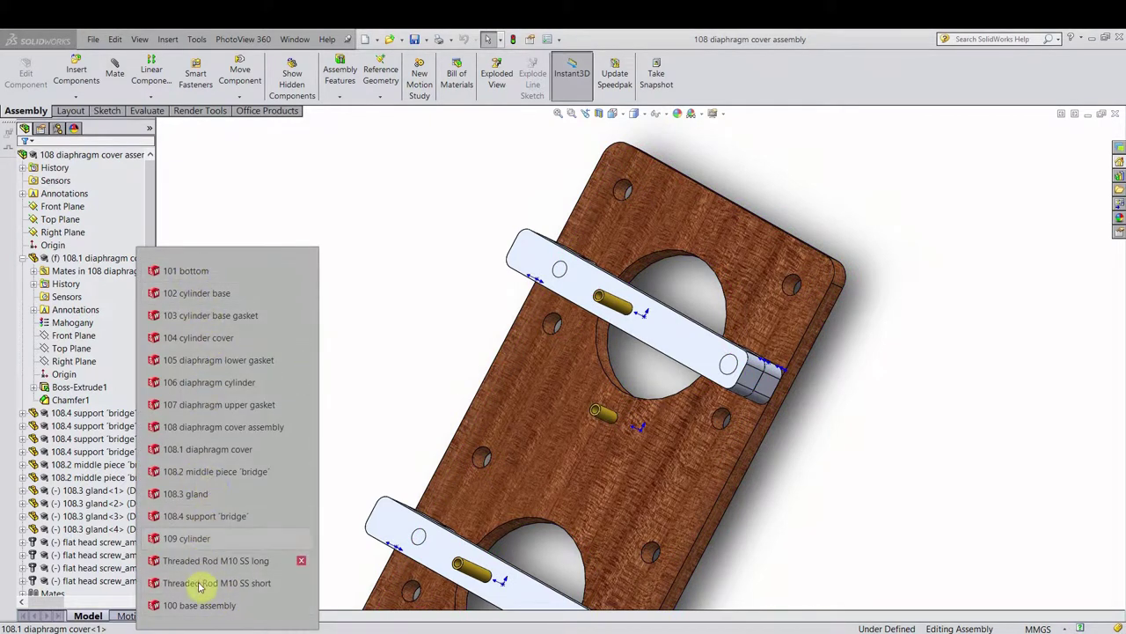
pyautogui.click(201, 606)
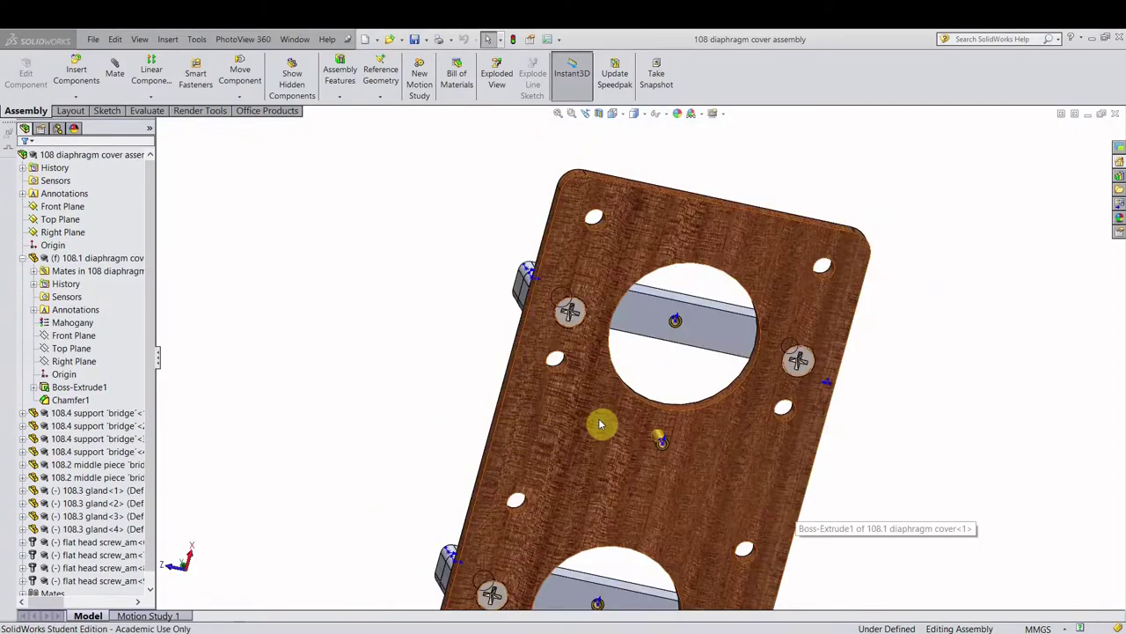
pyautogui.scroll(-5, 687, 291)
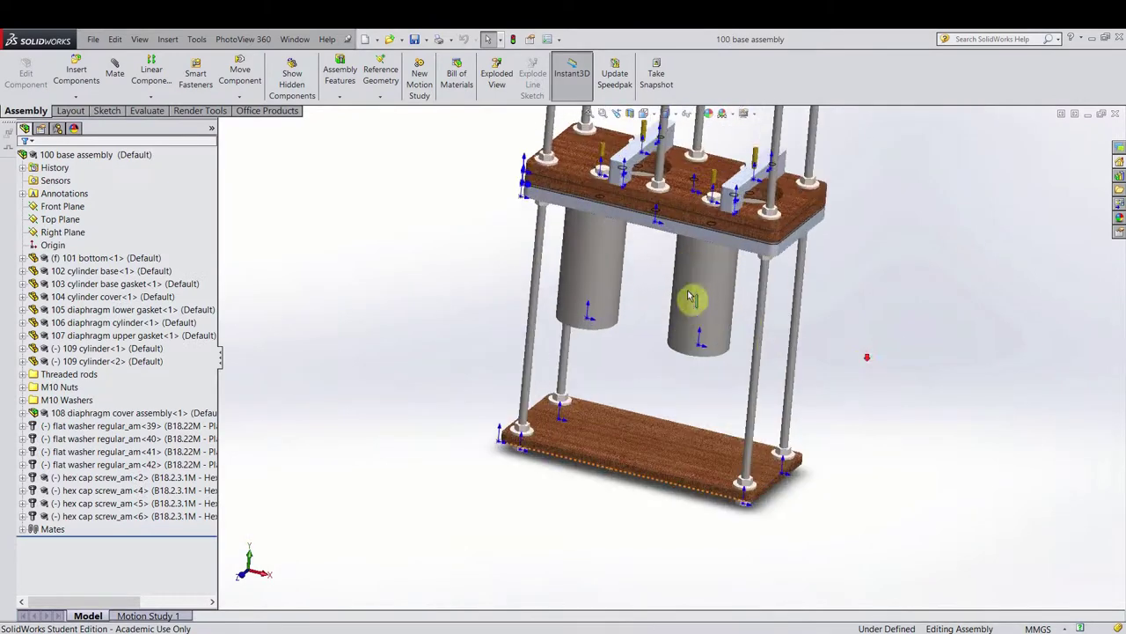
pyautogui.moveTo(693, 275); pyautogui.dragTo(748, 203, button='middle')
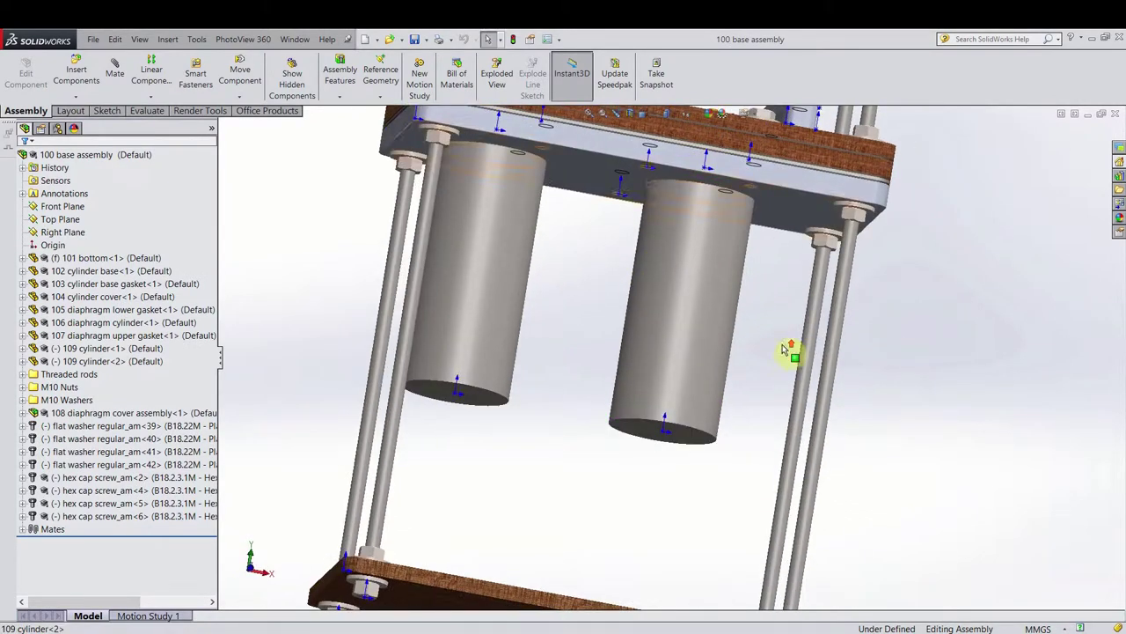
pyautogui.scroll(2, 819, 349)
pyautogui.scroll(-4, 704, 312)
pyautogui.scroll(6, 892, 402)
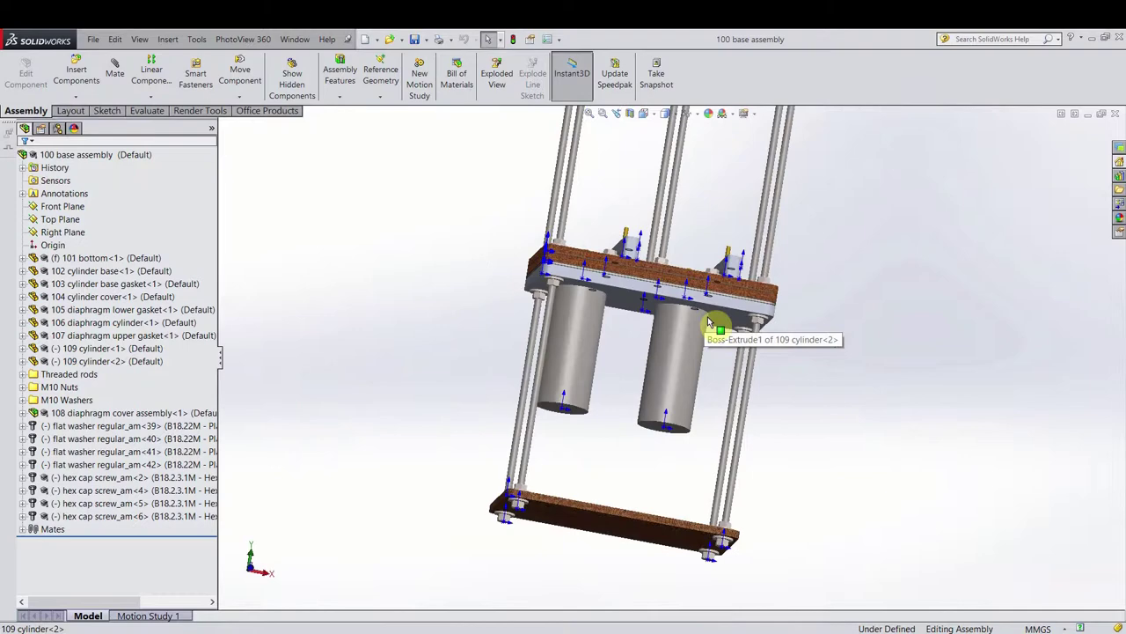
# - Examine the base assembly's threaded rods and the nut and washer clamping the front corner of the stacked plates
pyautogui.moveTo(655, 280); pyautogui.dragTo(567, 334, button='middle')
pyautogui.scroll(-5, 674, 284)
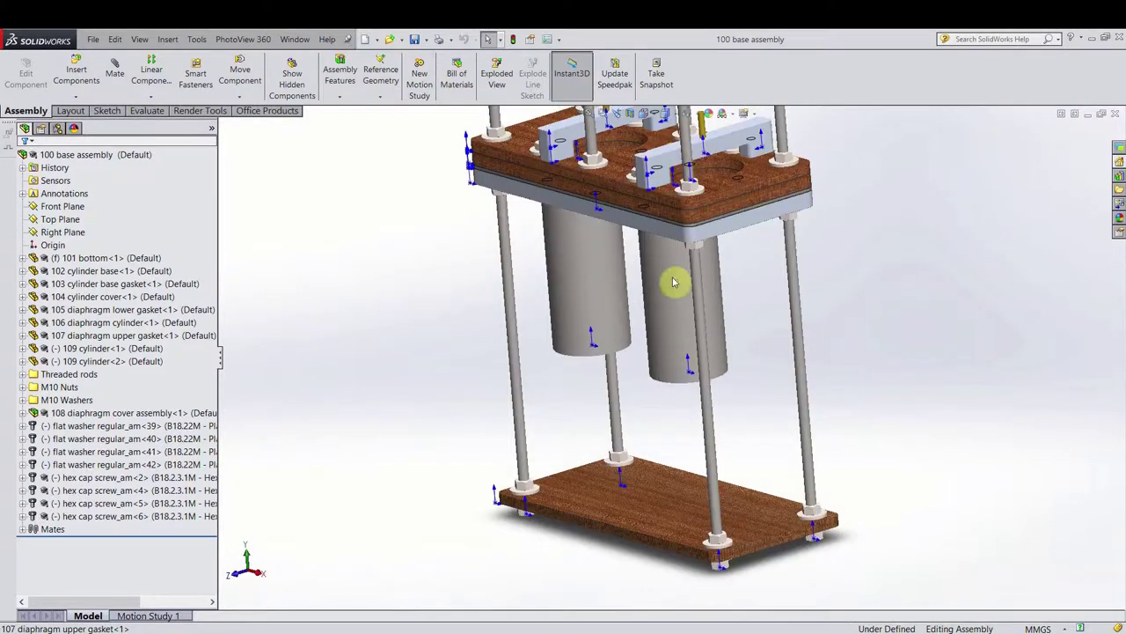
pyautogui.scroll(3, 692, 274)
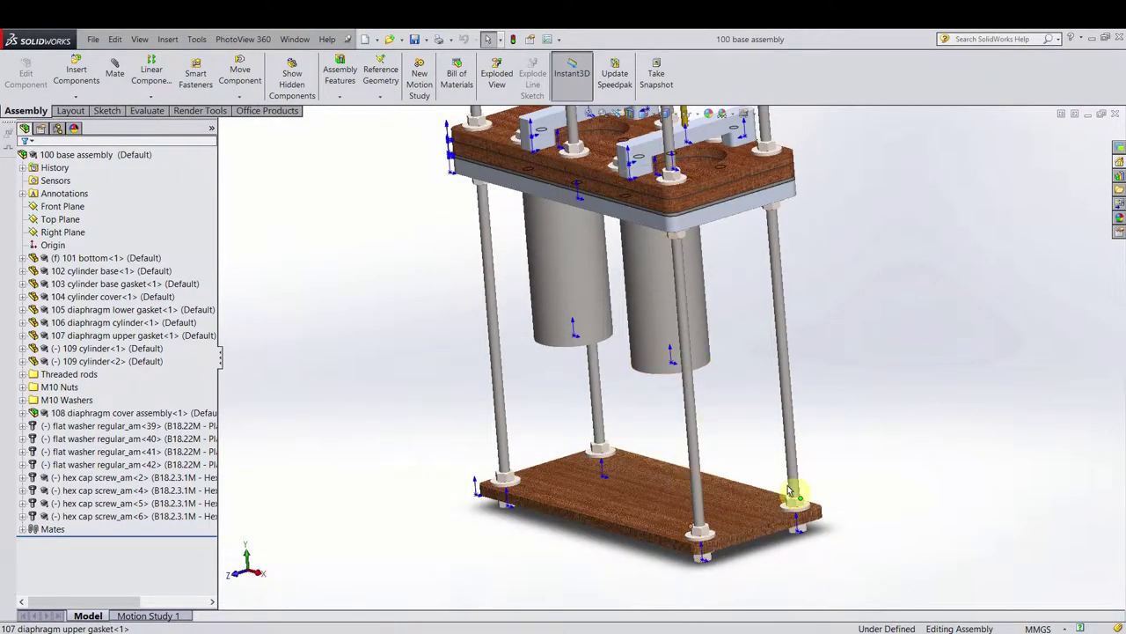
pyautogui.scroll(2, 714, 163)
pyautogui.scroll(-6, 711, 221)
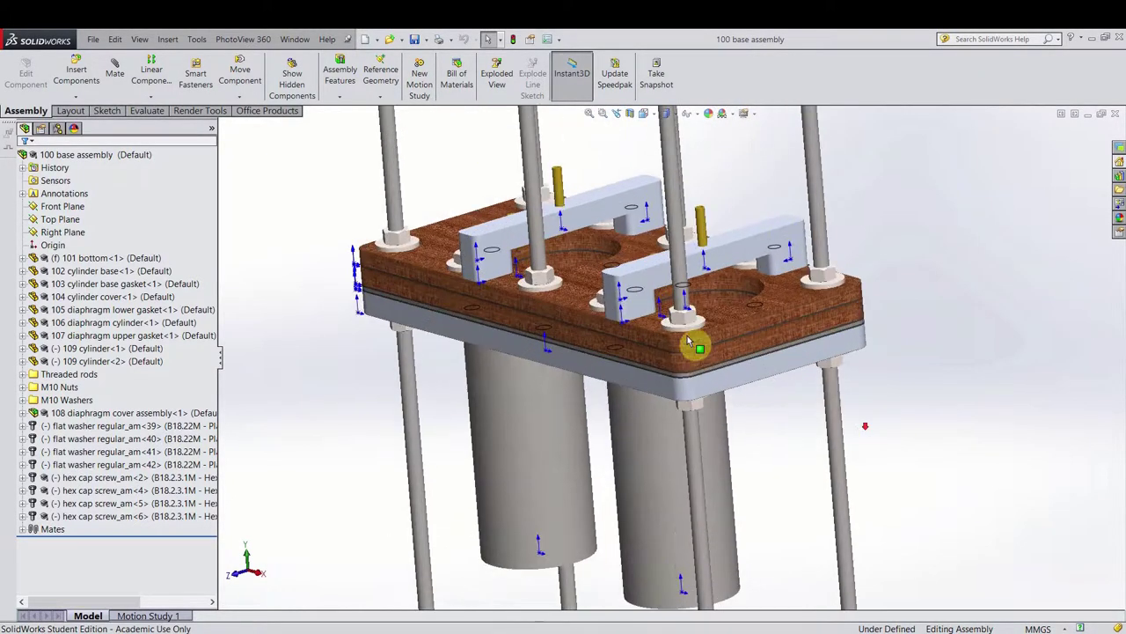
pyautogui.scroll(-3, 680, 305)
pyautogui.scroll(-2, 704, 348)
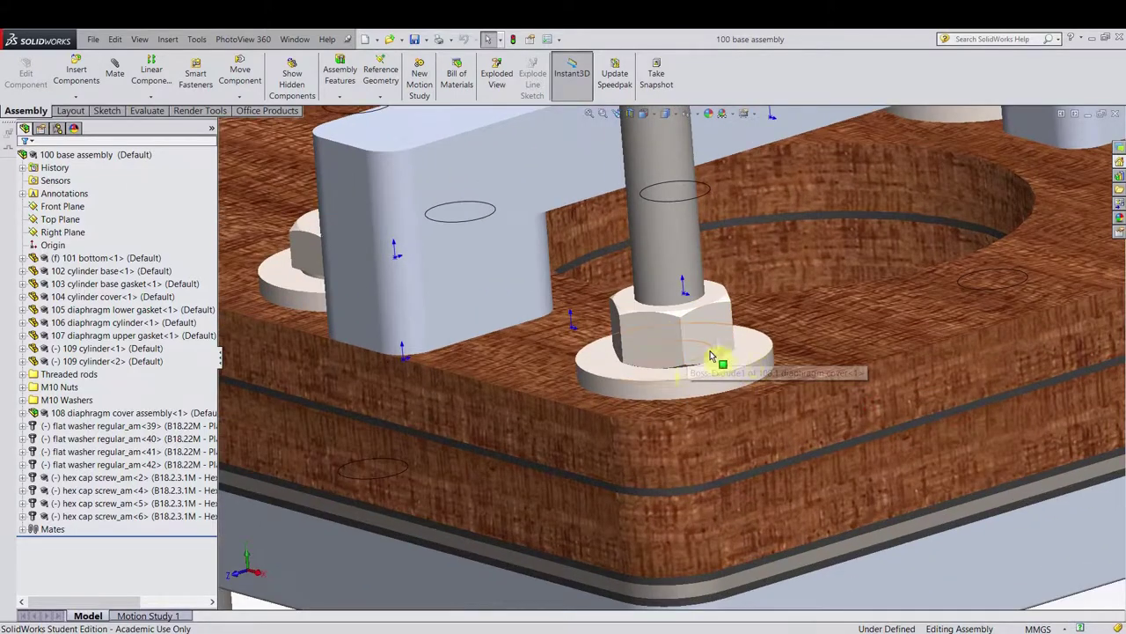
pyautogui.scroll(10, 689, 335)
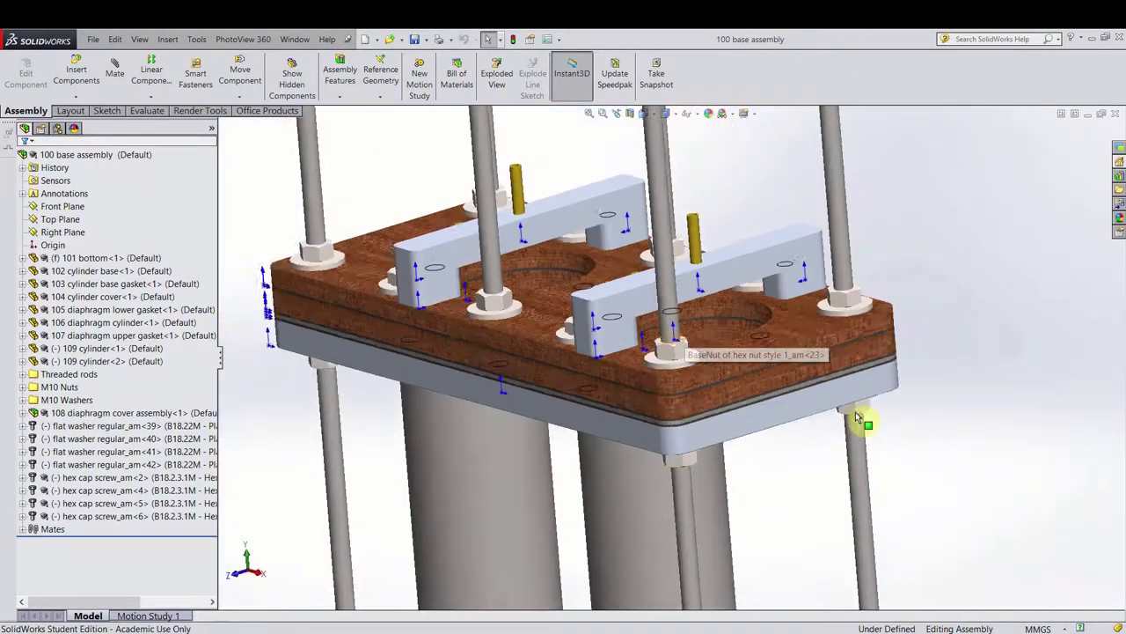
# - Examine the complete base assembly, from the bottom plate and hanging cylinders through the stacked plates to the tops of the threaded rods
pyautogui.moveTo(673, 385); pyautogui.dragTo(703, 399, button='middle')
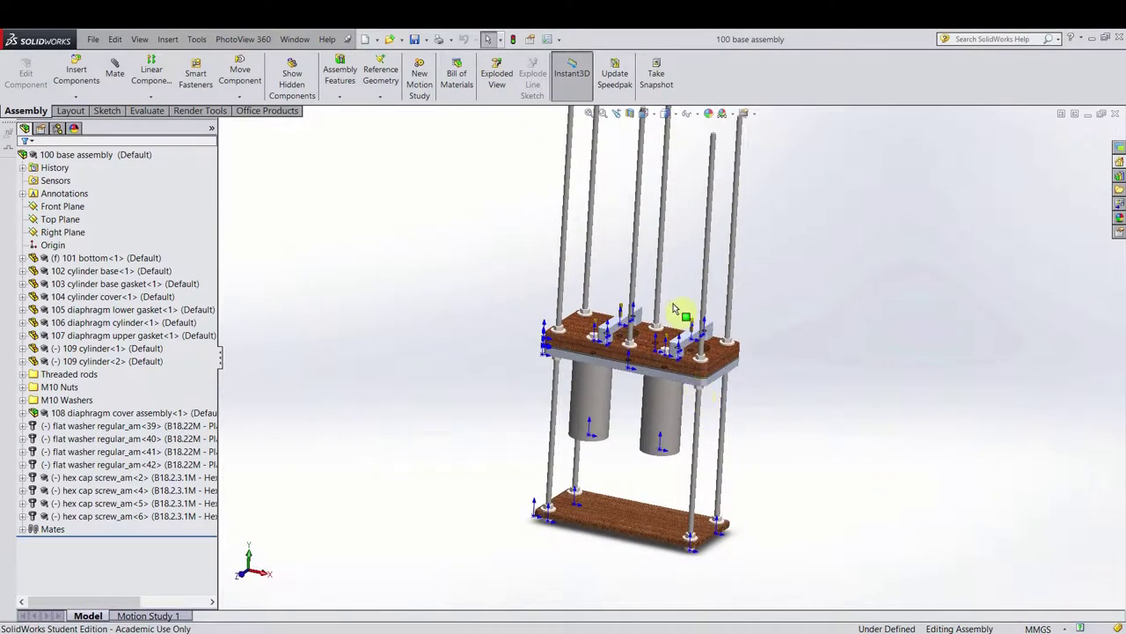
pyautogui.scroll(2, 832, 341)
pyautogui.scroll(-3, 663, 276)
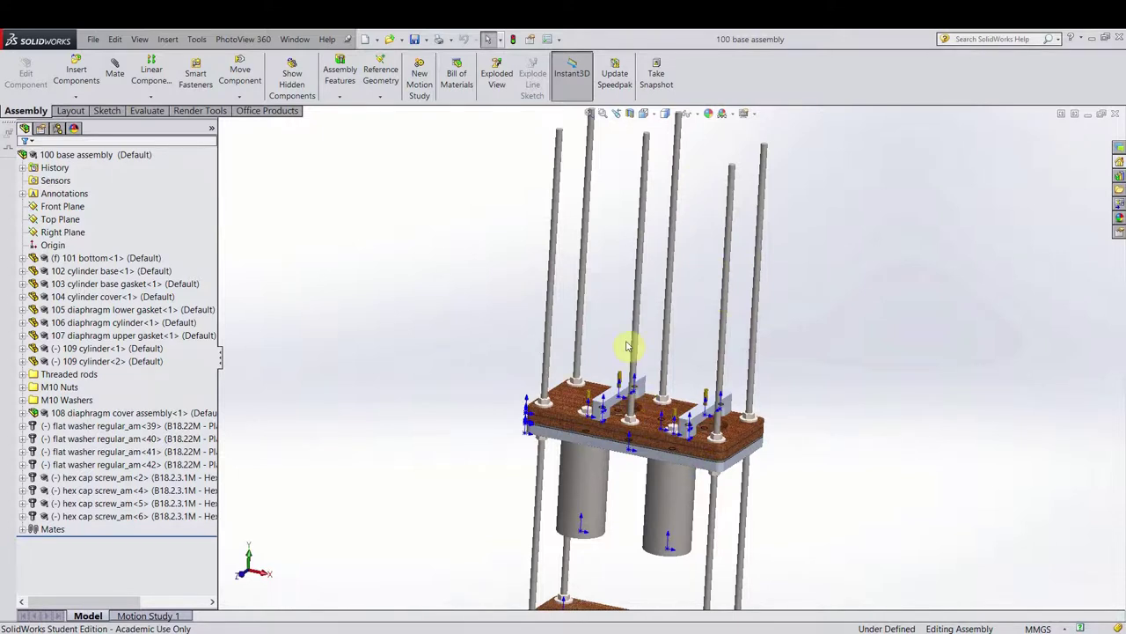
pyautogui.press('f')
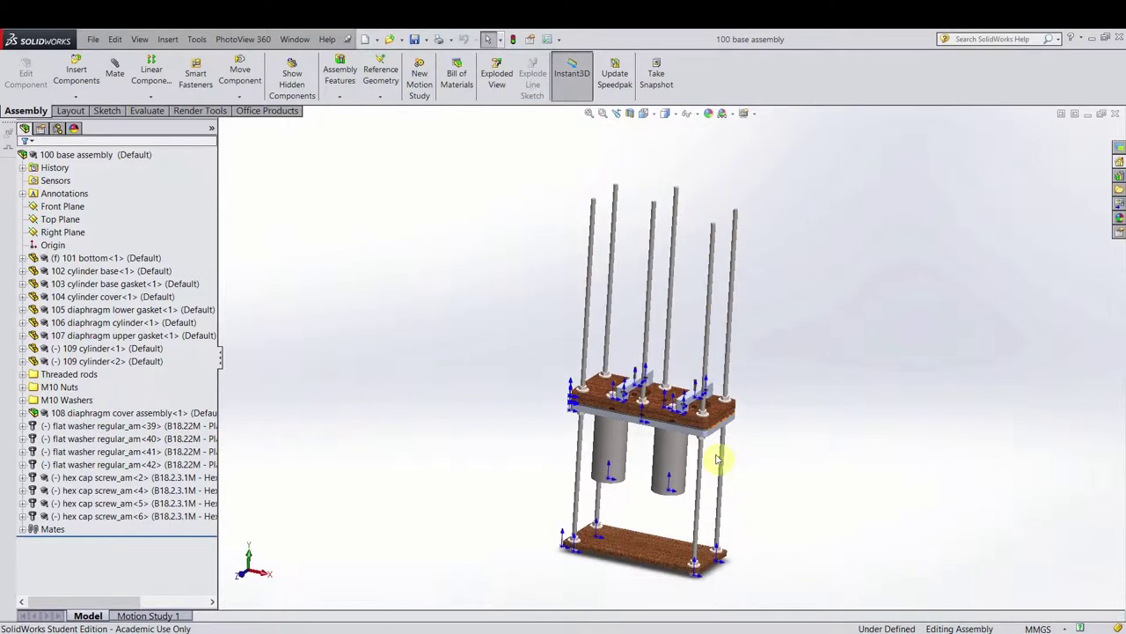
pyautogui.scroll(-1, 711, 461)
pyautogui.scroll(1, 702, 472)
pyautogui.scroll(-1, 690, 483)
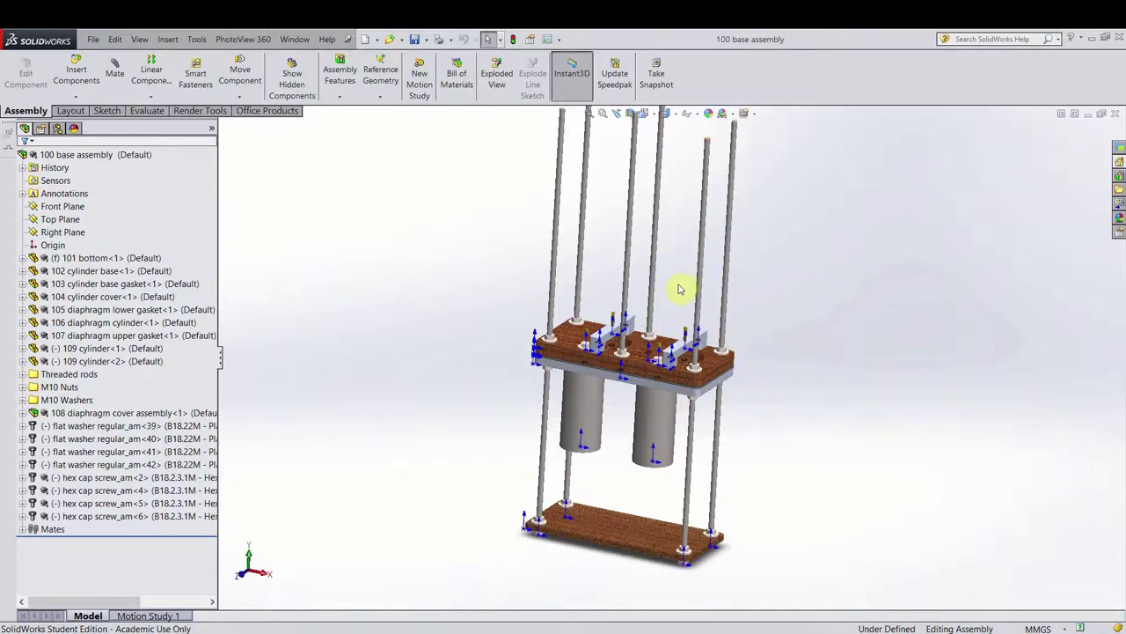
pyautogui.scroll(2, 653, 322)
pyautogui.scroll(-2, 654, 322)
pyautogui.scroll(2, 654, 340)
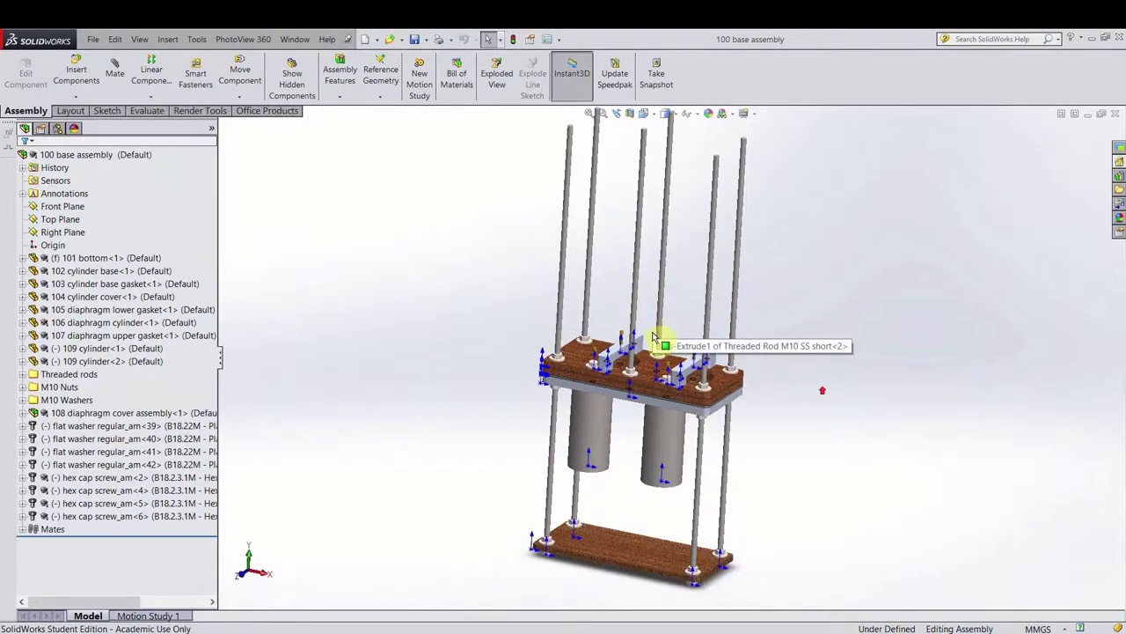
pyautogui.scroll(-2, 680, 368)
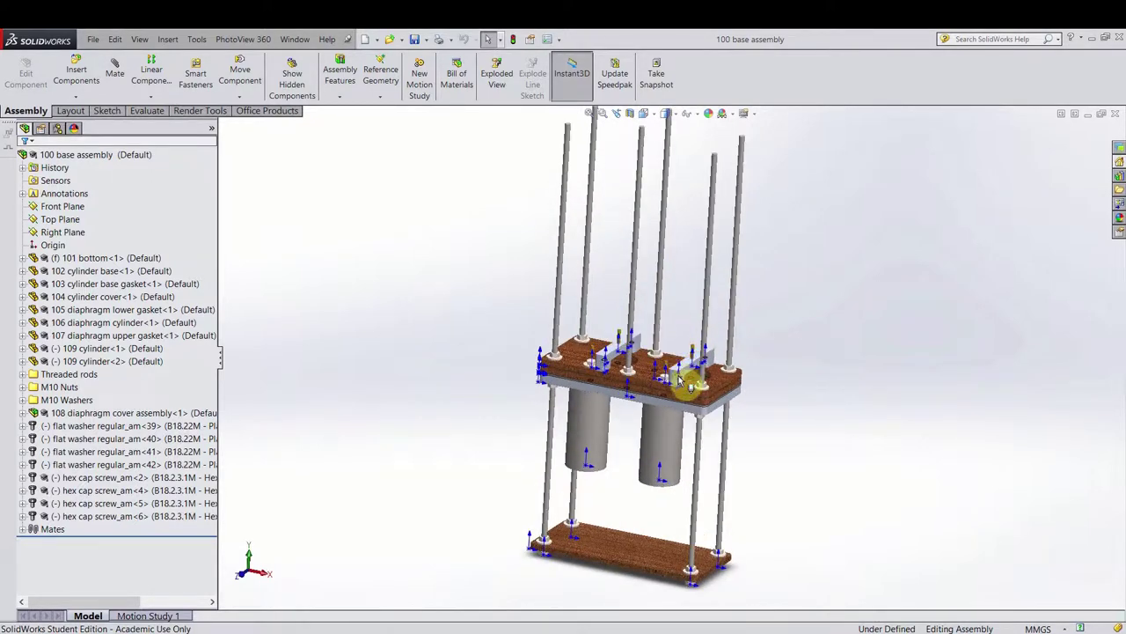